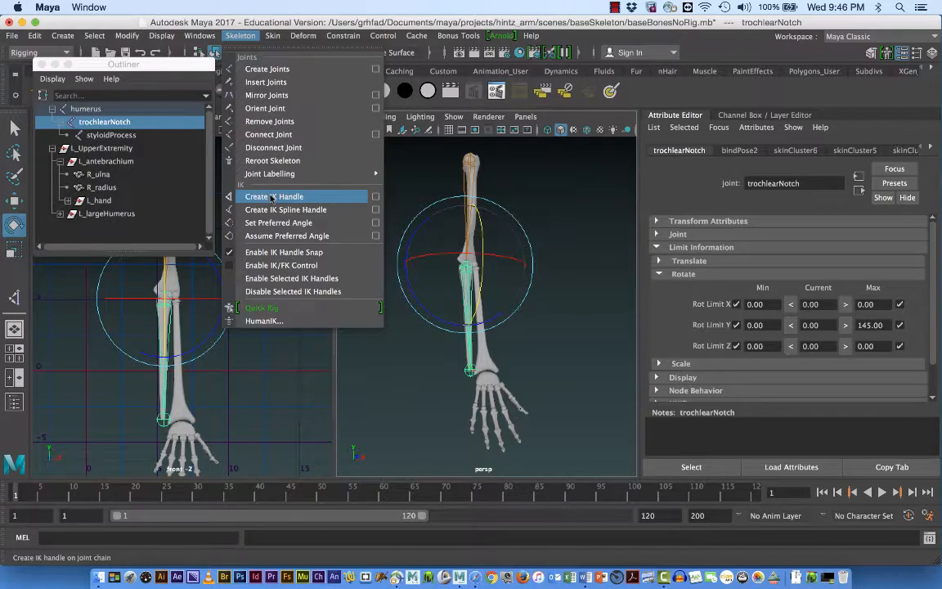
left_click(272, 197)
left_click_drag(196, 64, 640, 98)
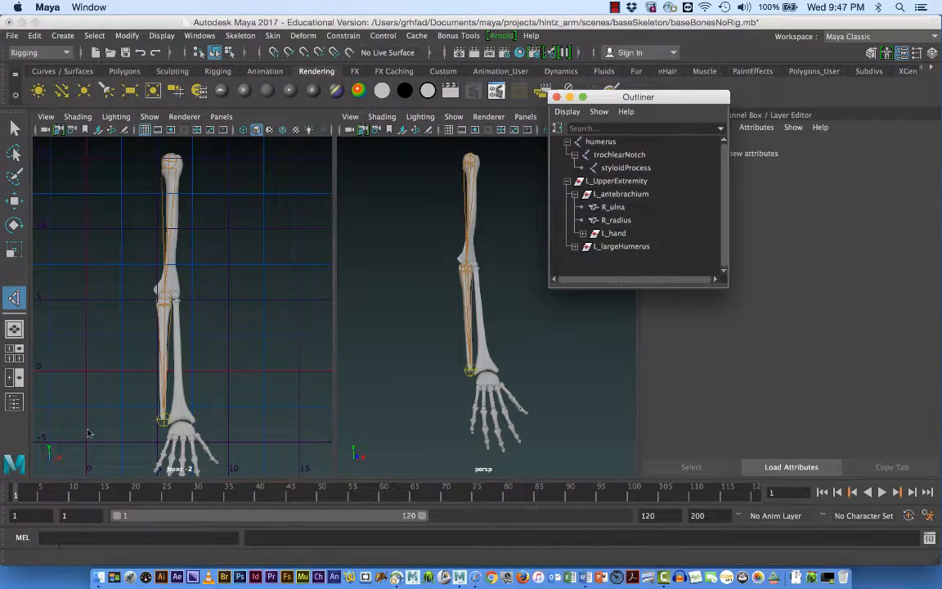
left_click(169, 160)
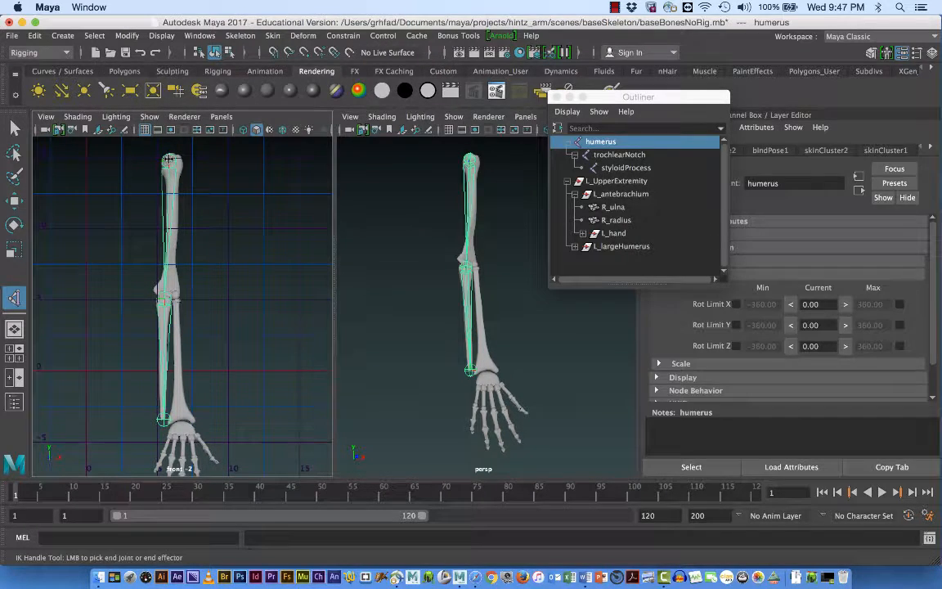
left_click(163, 421)
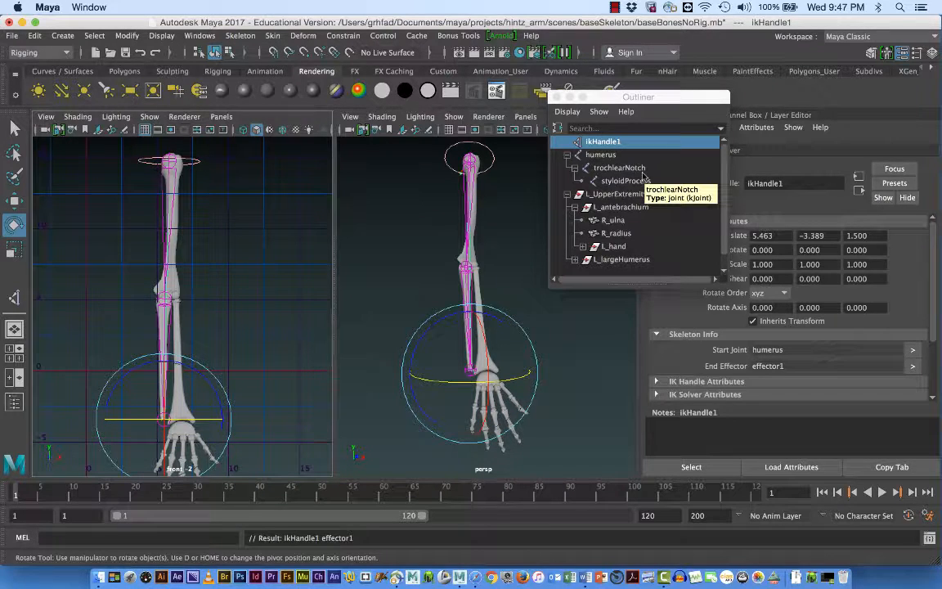
key("ctrl+z")
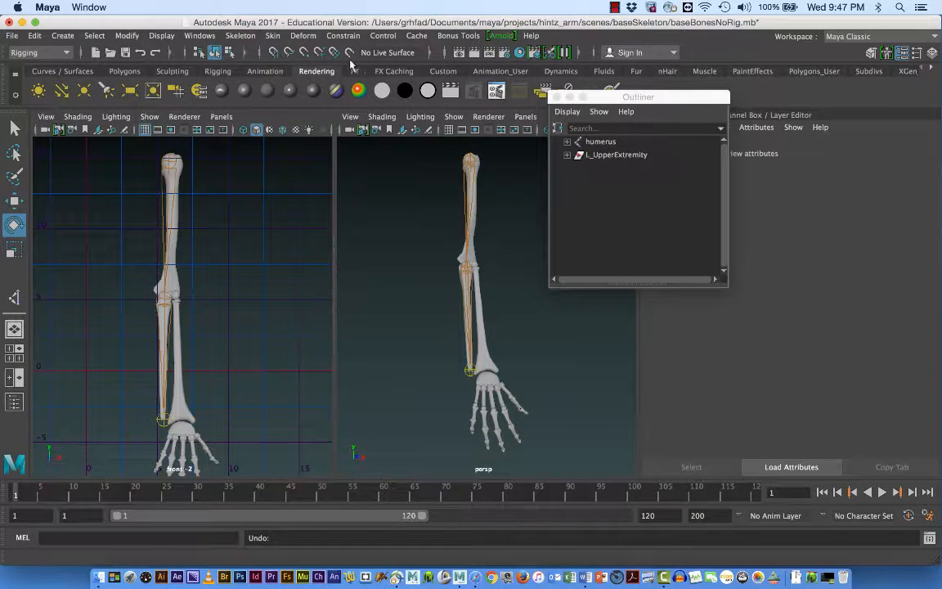
Create an IK handle with the Rotate-Plane Solver from the humerus joint to the styloidProcess joint at the wrist
left_click(242, 37)
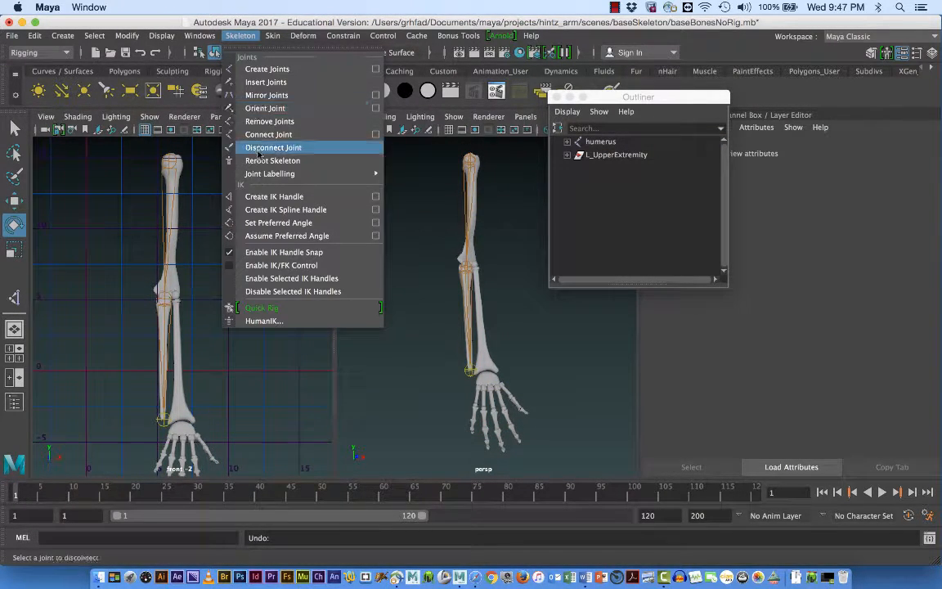
left_click(273, 196)
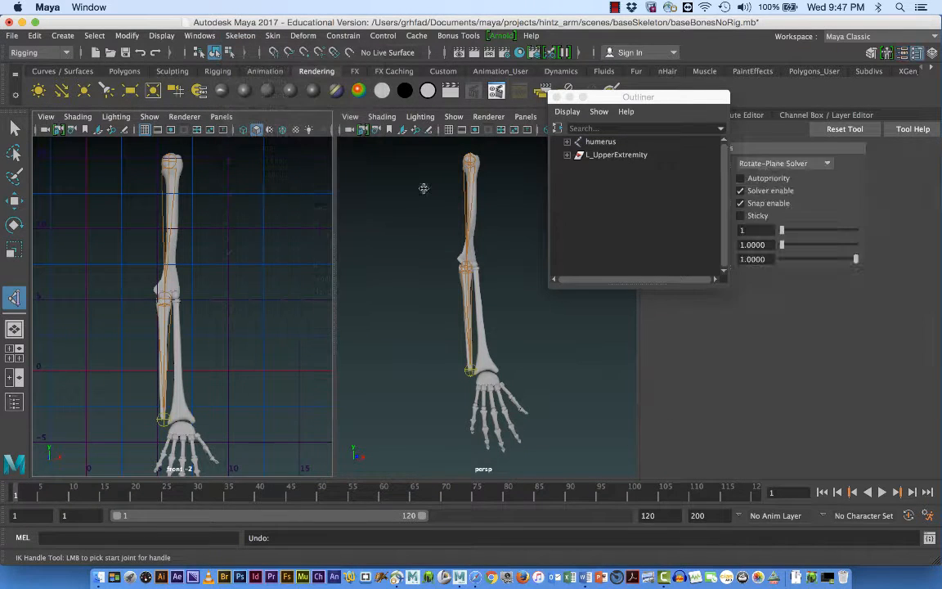
left_click_drag(697, 99, 606, 82)
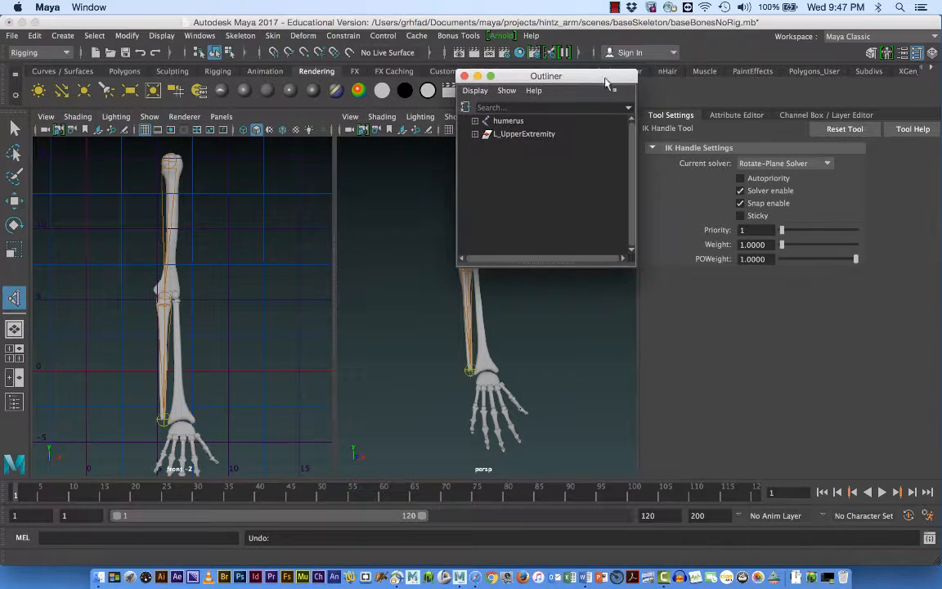
left_click(828, 164)
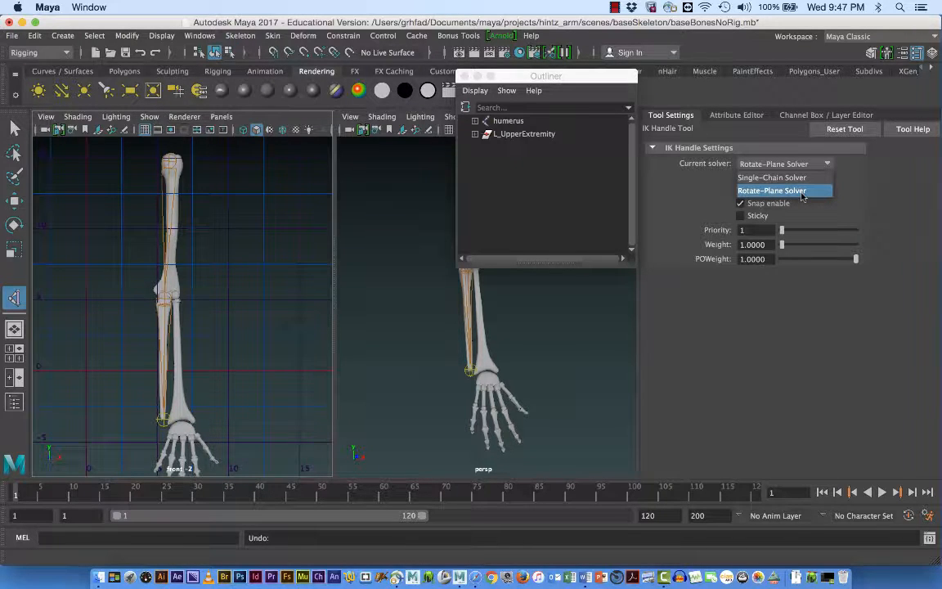
left_click(801, 196)
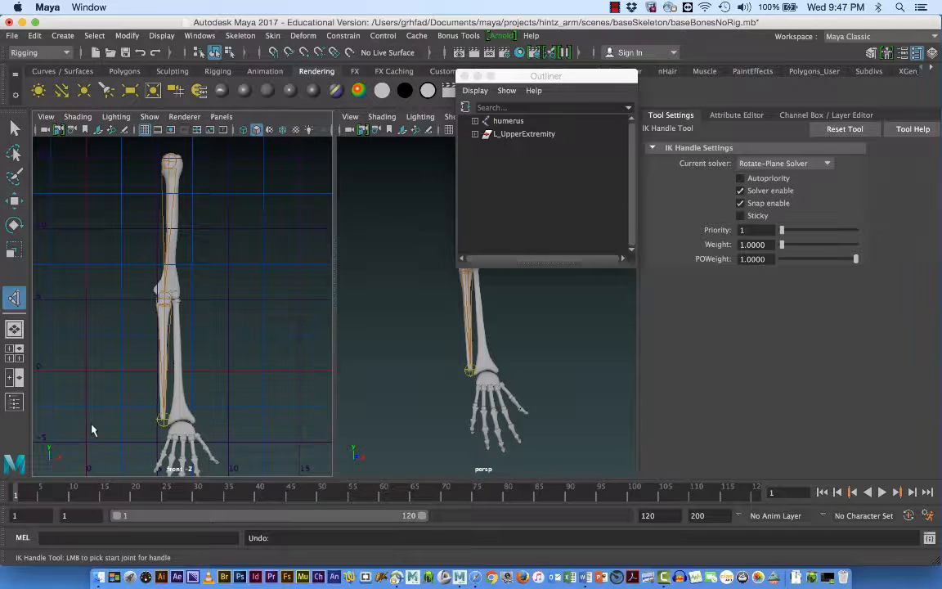
left_click(170, 165)
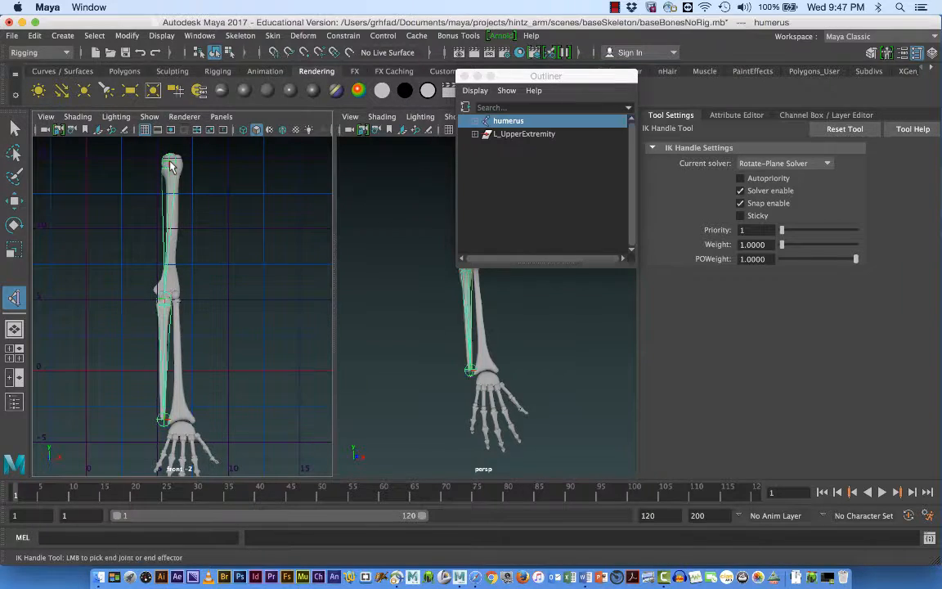
left_click(163, 422)
key("e")
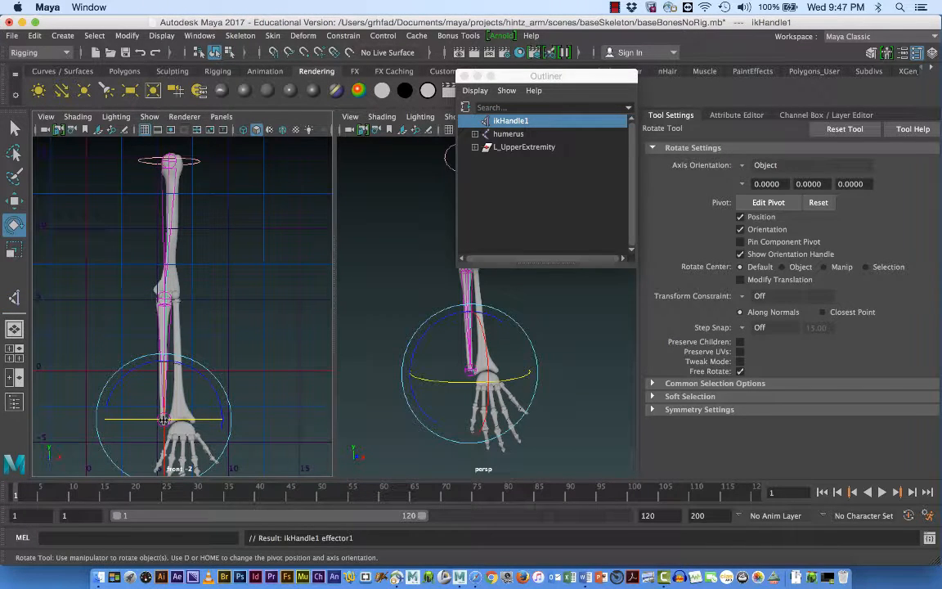
Test the arm's bend by moving the IK handle vertically, and undo the move
key("w")
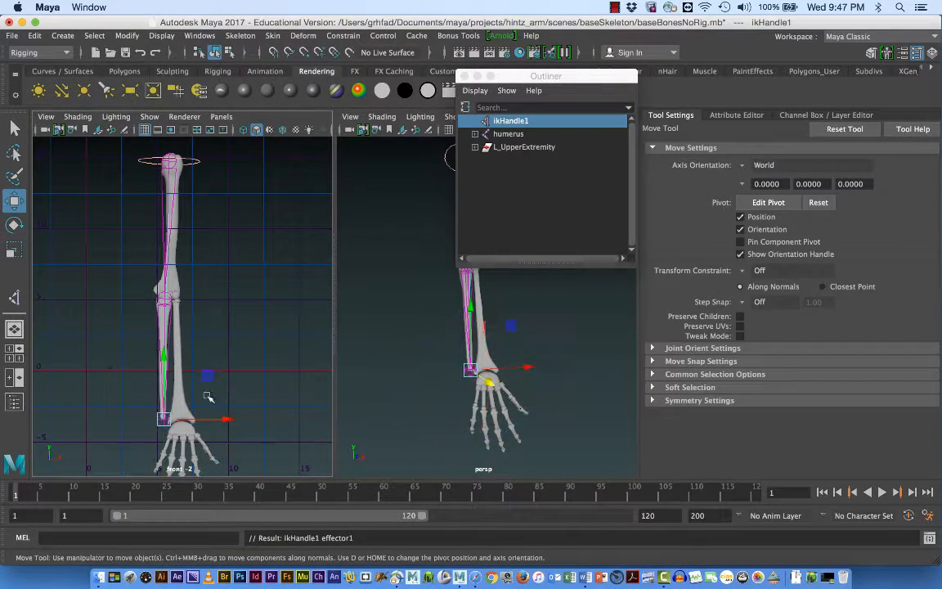
left_click_drag(513, 77, 631, 70)
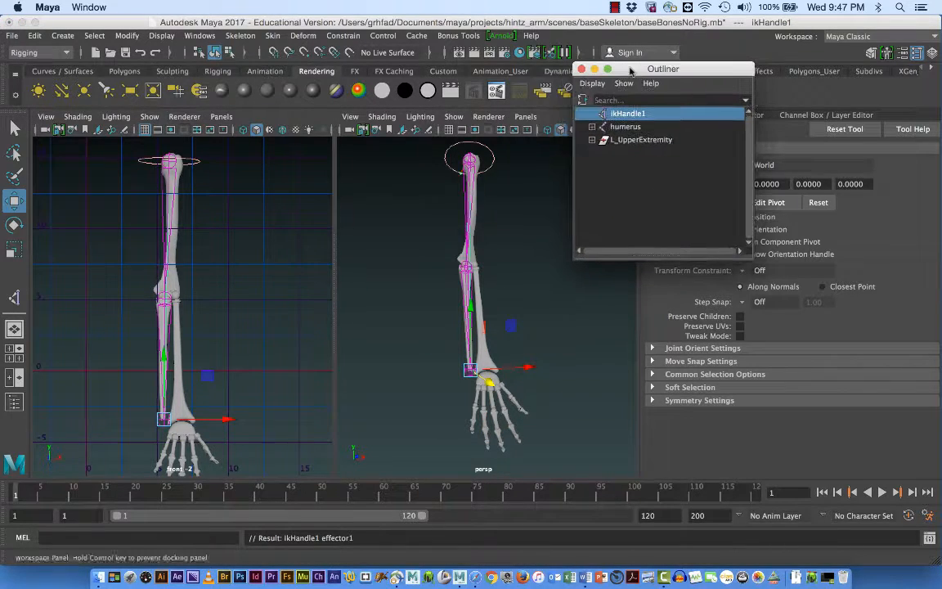
left_click_drag(473, 312, 470, 288)
left_click_drag(464, 214, 456, 317)
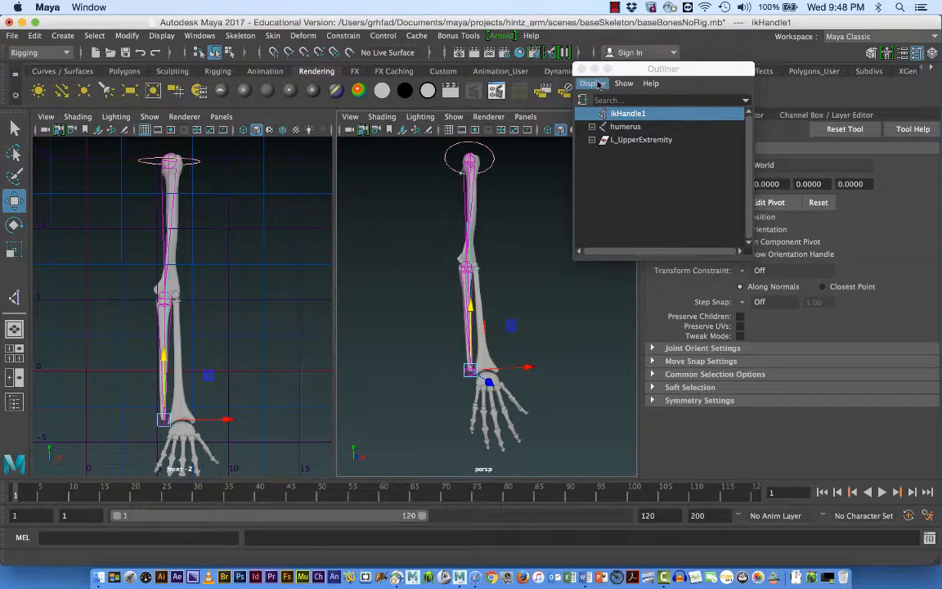
key("super+z")
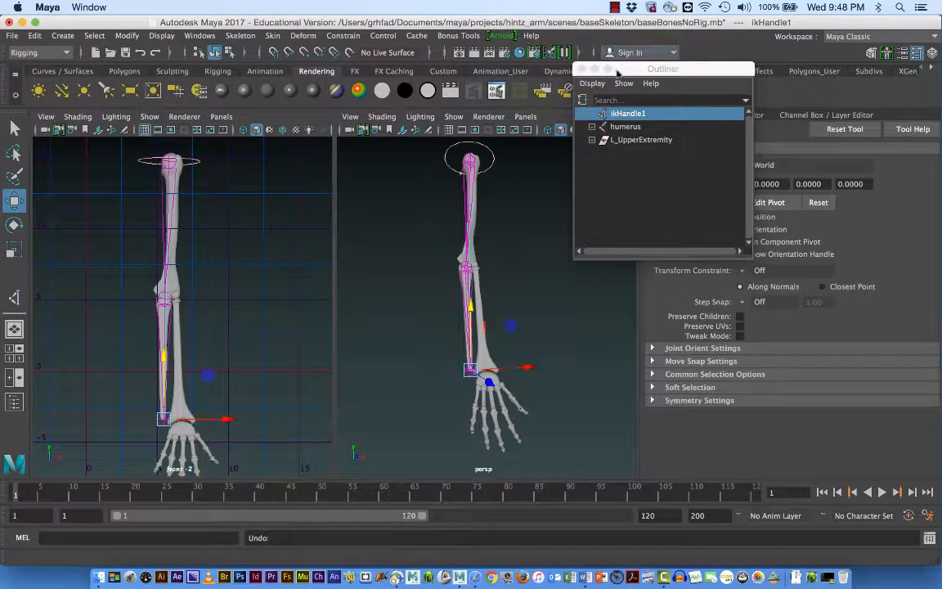
Shrink the Outliner window clear of the arm and rename the IK handle to "arm"
left_click_drag(619, 71, 295, 157)
left_click_drag(427, 342, 368, 267)
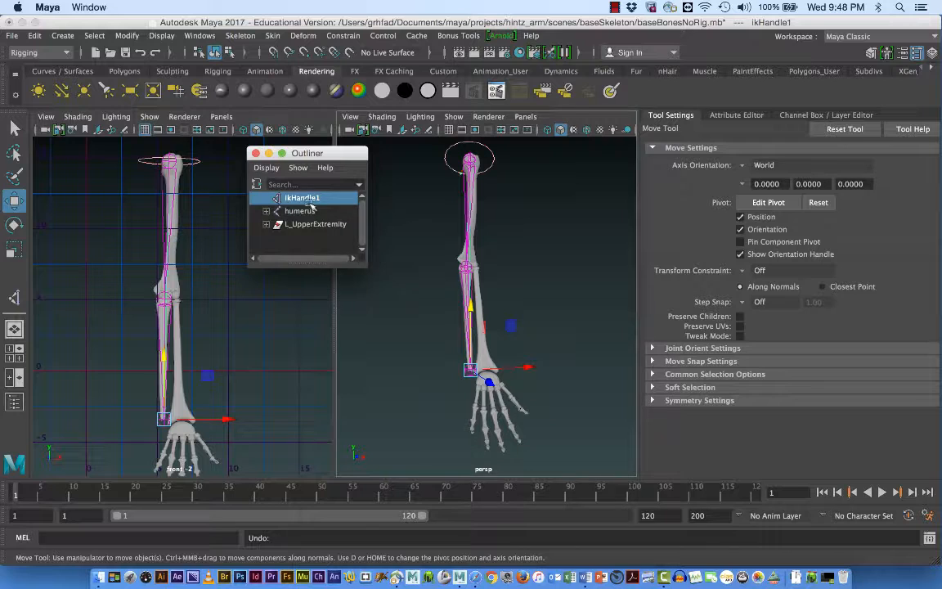
double_click(276, 199)
type("arm")
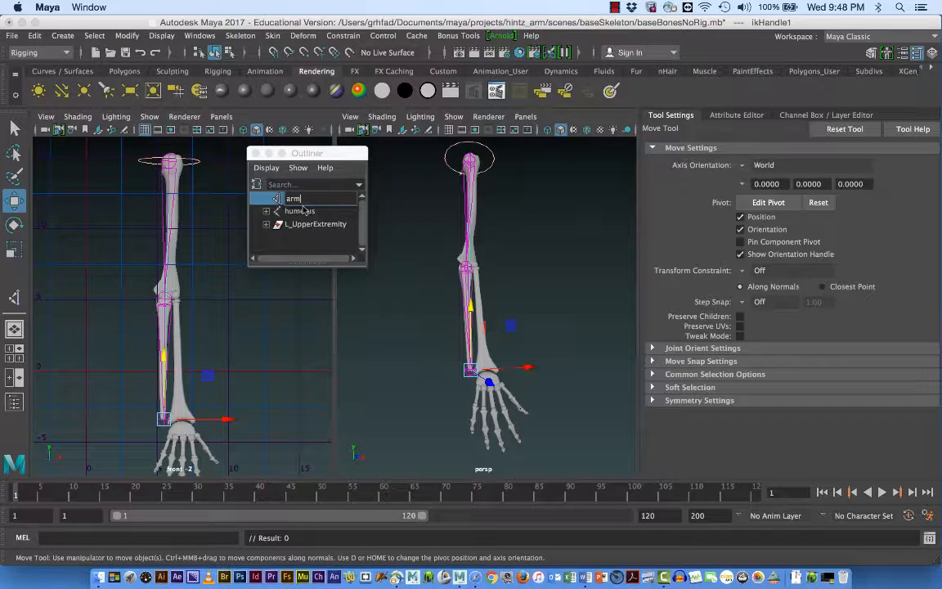
key("Return")
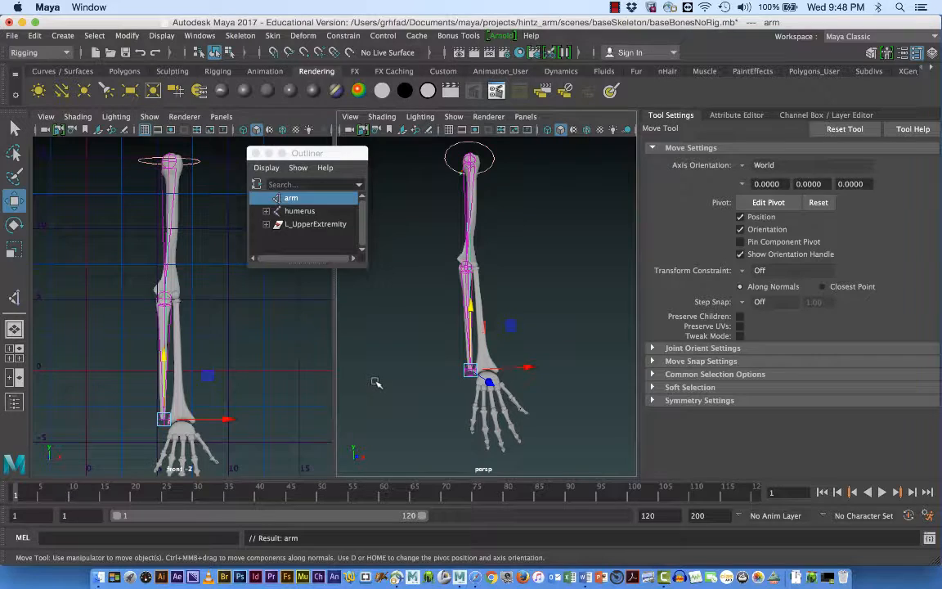
Create a NURBS circle as a control curve for the arm
left_click(61, 37)
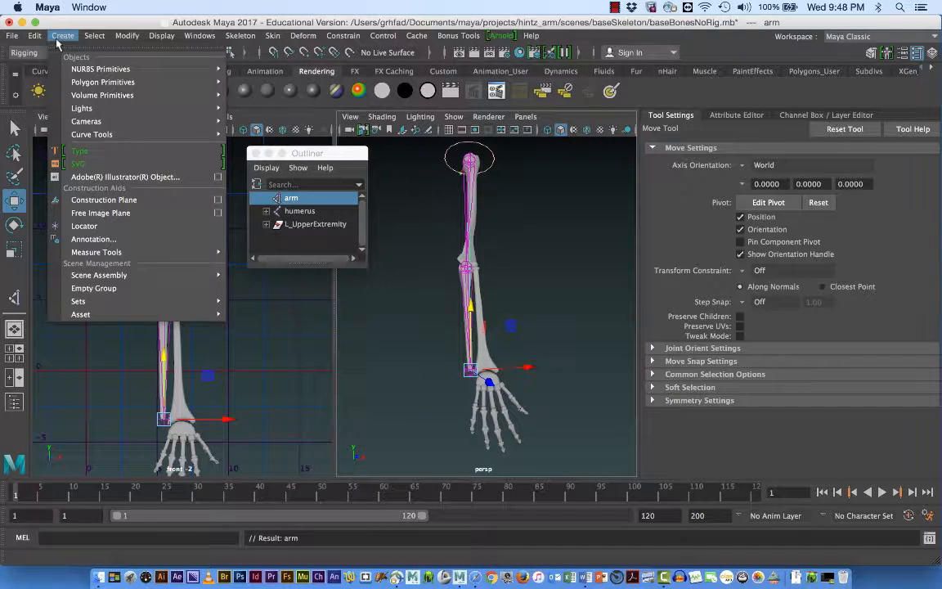
mouse_move(68, 69)
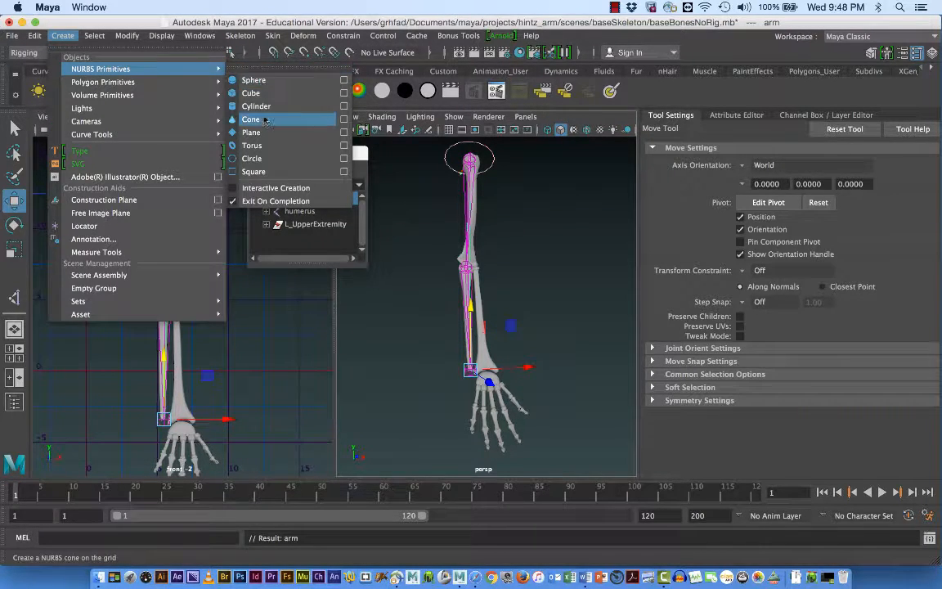
left_click(260, 161)
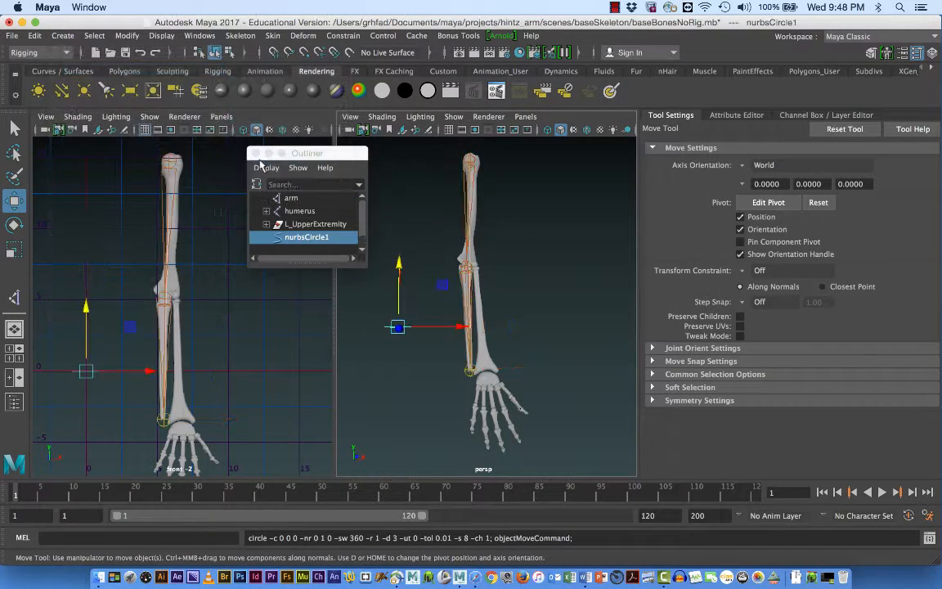
Set the NURBS circle's Rotate X to 90 and scale it uniformly to about 1.676
key("e")
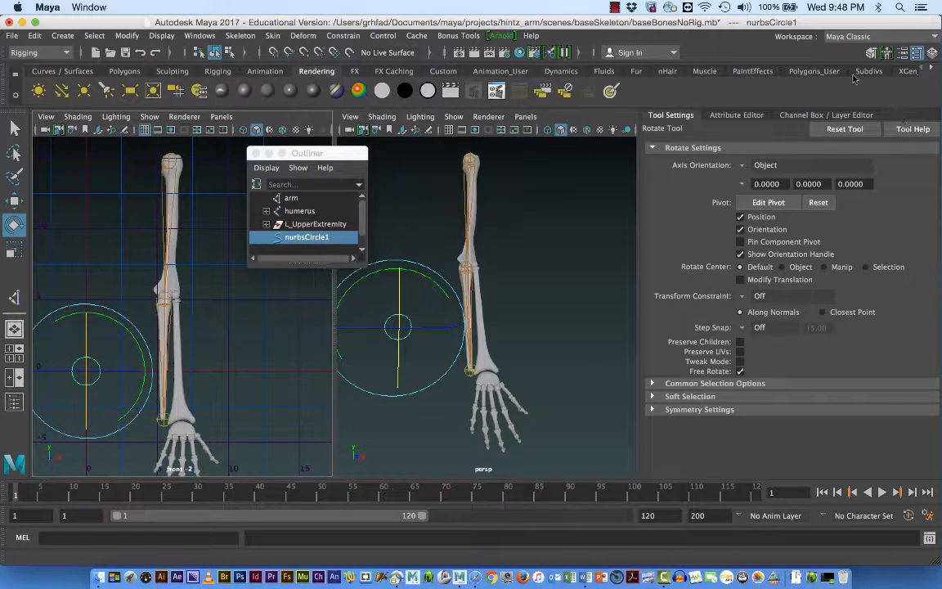
left_click(788, 115)
left_click(920, 193)
left_click(923, 181)
double_click(922, 181)
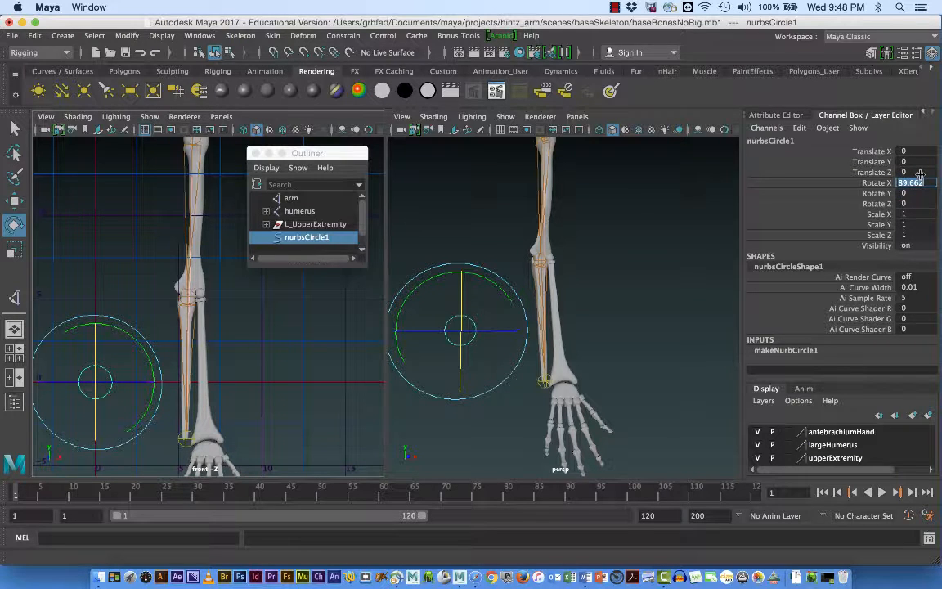
type("90")
key("Return")
key("r")
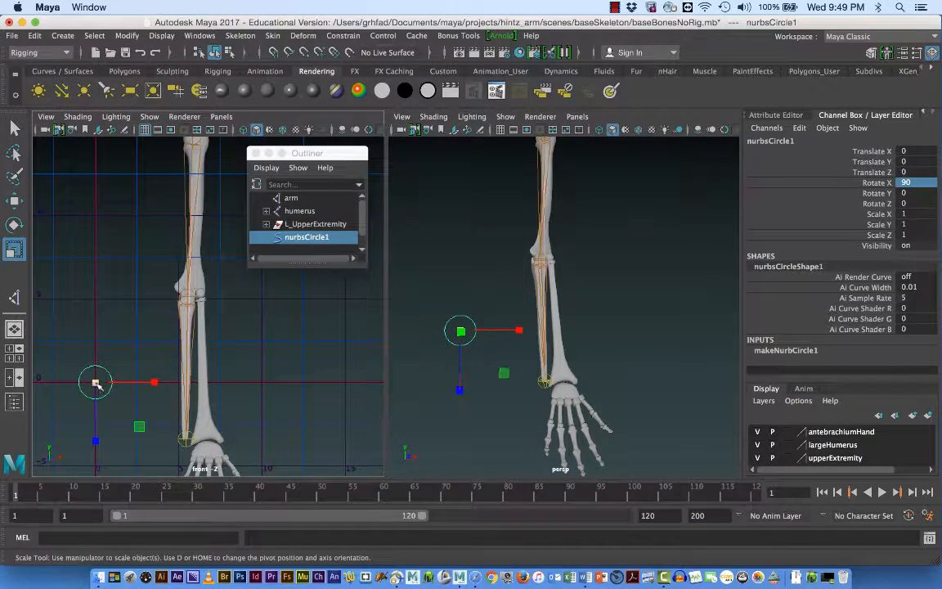
left_click_drag(96, 382, 116, 385)
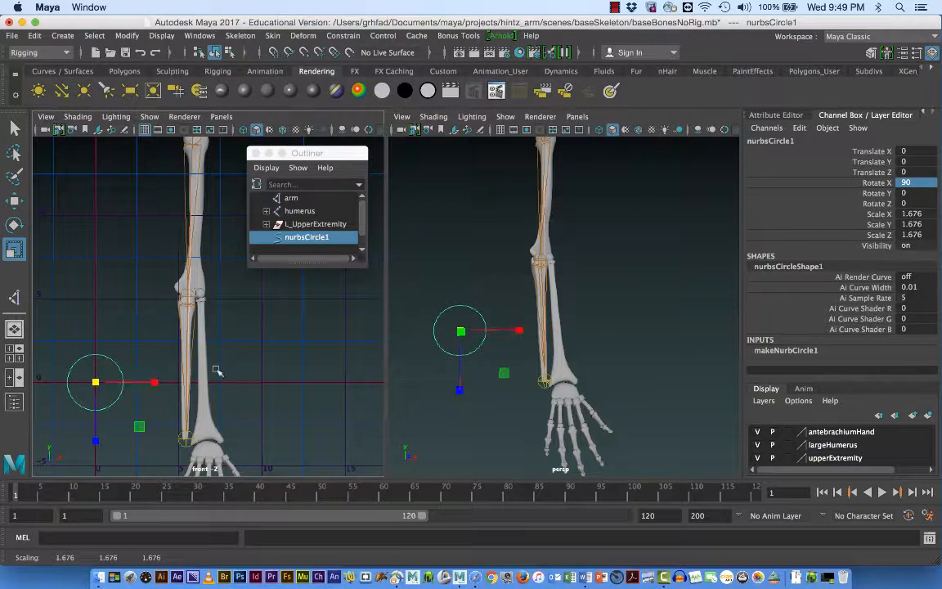
Move the NURBS circle onto the styloidProcess joint at the wrist using point snapping in the front view
middle_click_drag(265, 391, 275, 362, "alt")
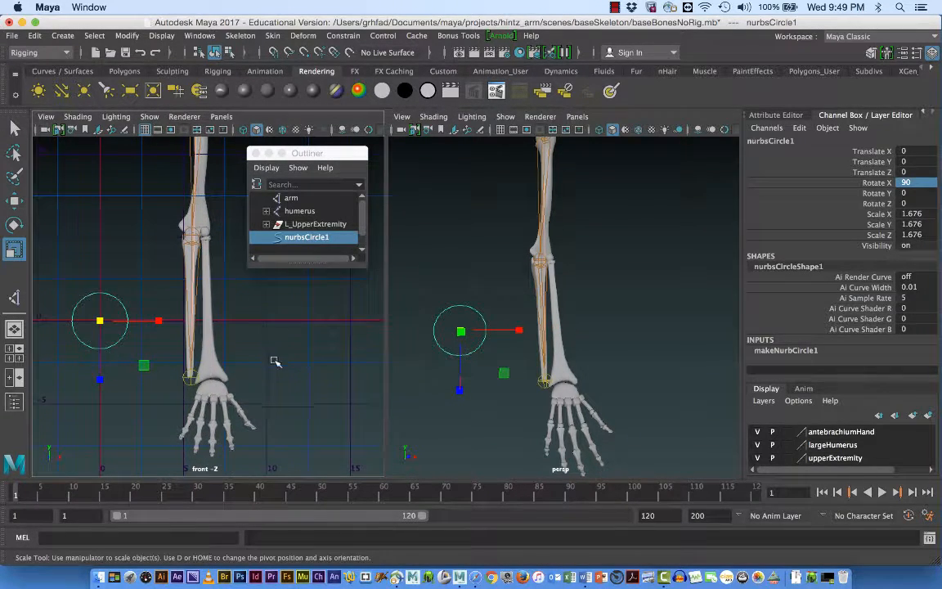
right_click_drag(274, 362, 244, 351, "alt")
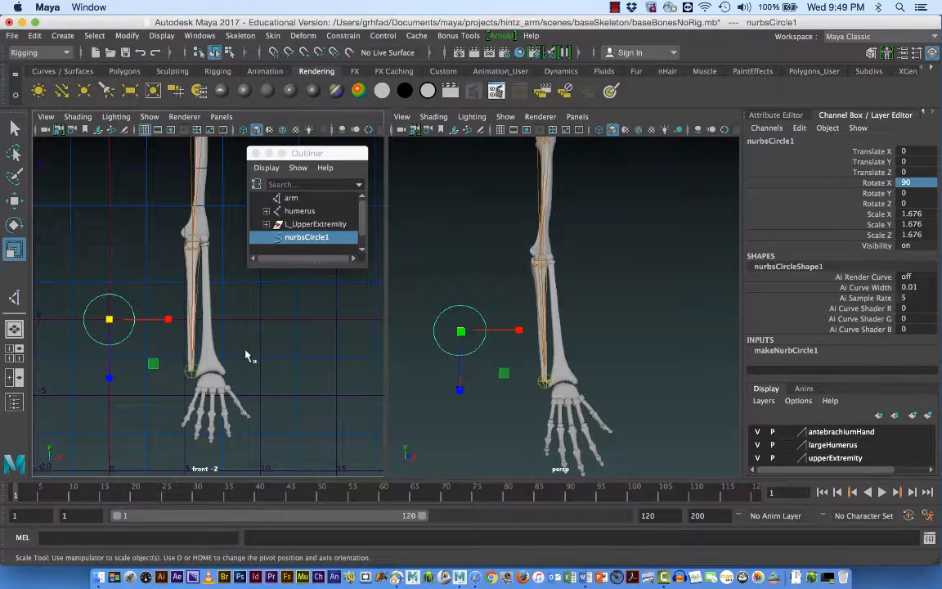
key("w")
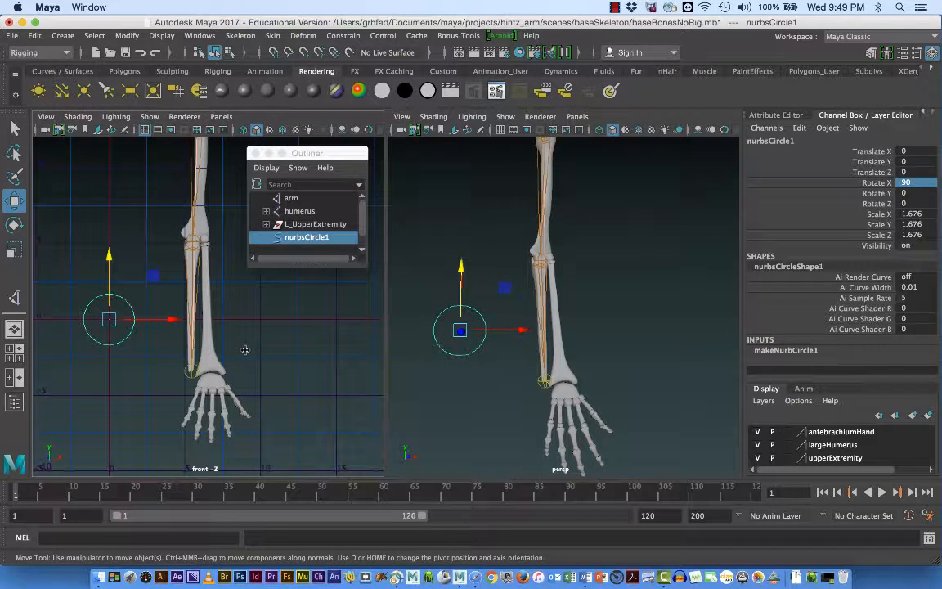
key("v")
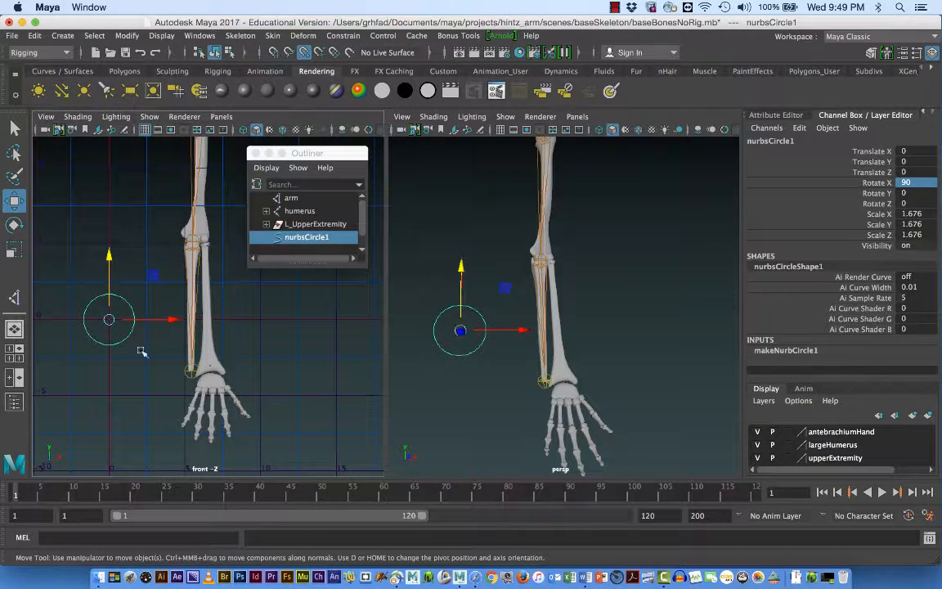
left_click_drag(108, 320, 191, 372)
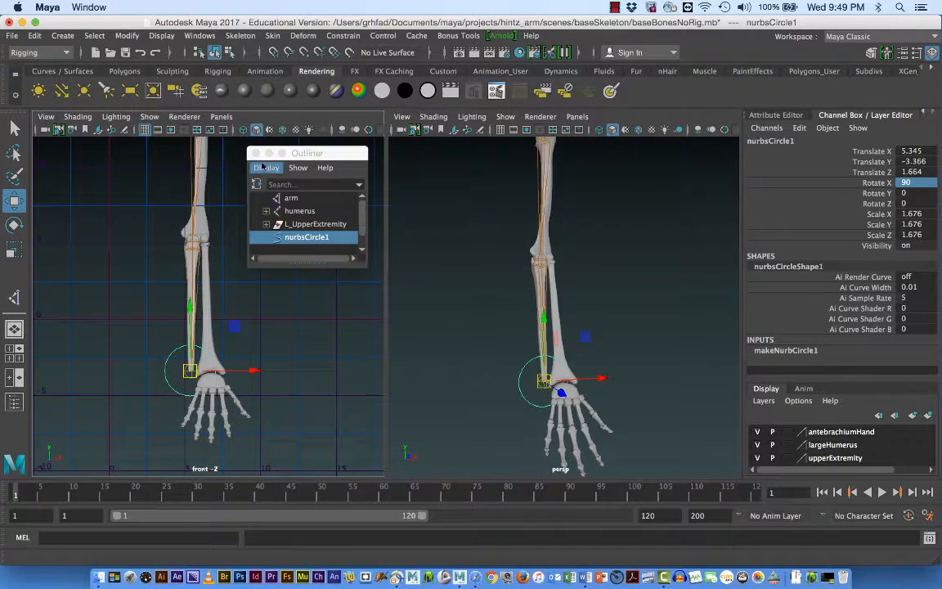
Hide the polygons in the front view to inspect how the circle's centre lines up with the wrist joint
left_click(149, 118)
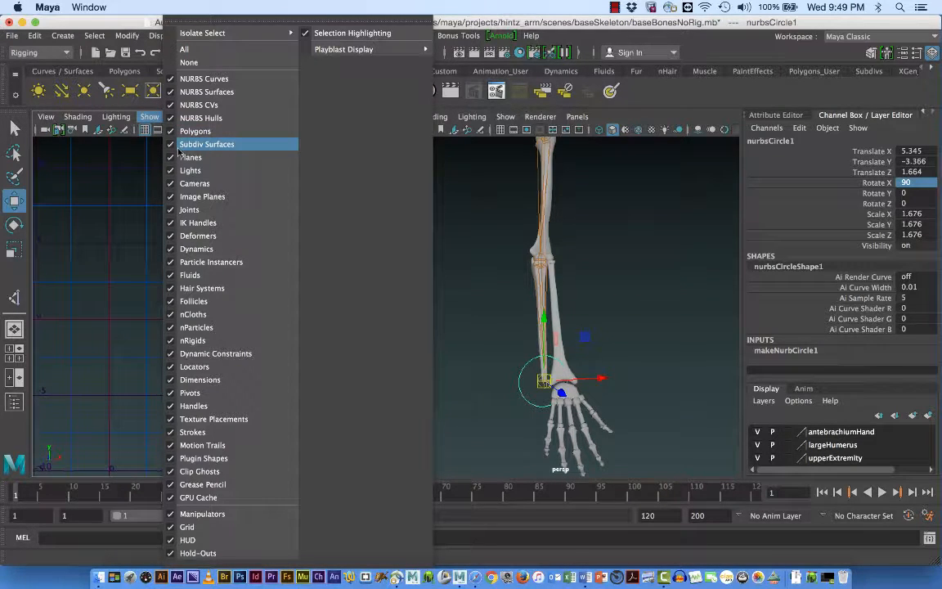
left_click(170, 134)
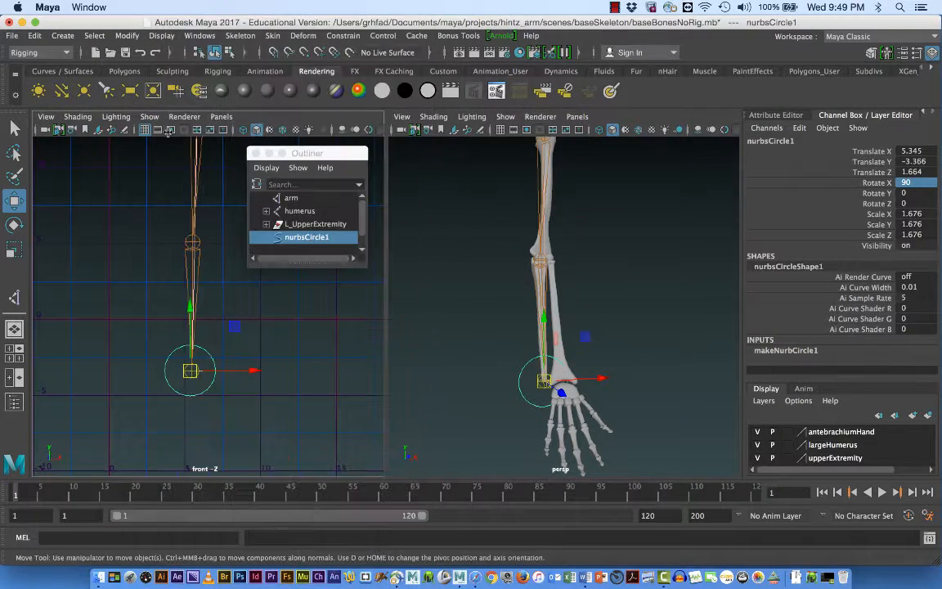
scroll(280, 407, "up", 5)
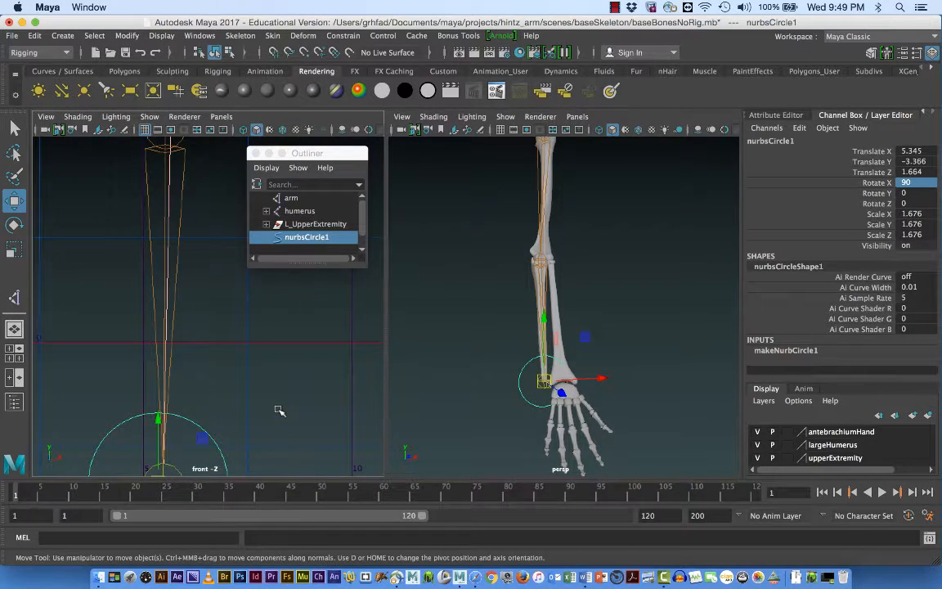
middle_click_drag(279, 410, 265, 294, "alt")
scroll(258, 393, "up", 4)
middle_click_drag(262, 440, 306, 334, "alt")
scroll(293, 439, "up", 4)
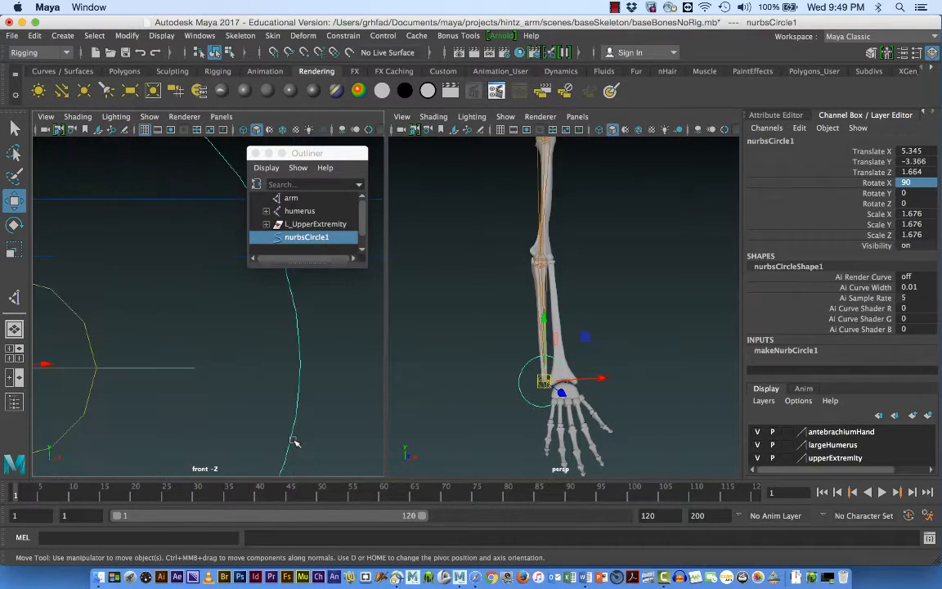
middle_click_drag(260, 427, 372, 370, "alt")
middle_click_drag(302, 387, 350, 426, "alt")
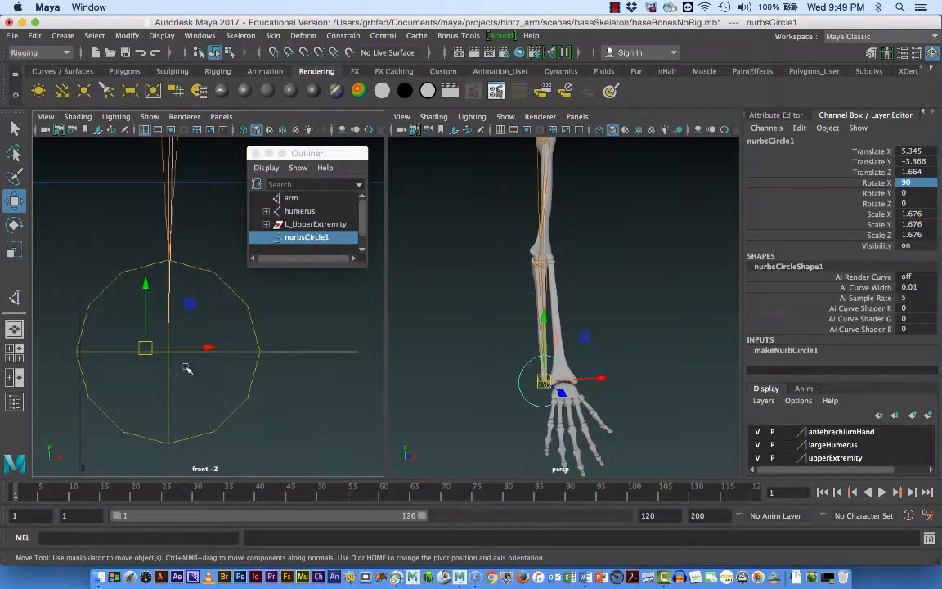
Snap the centre of the NURBS circle exactly onto the wrist joint in the front view
key("v")
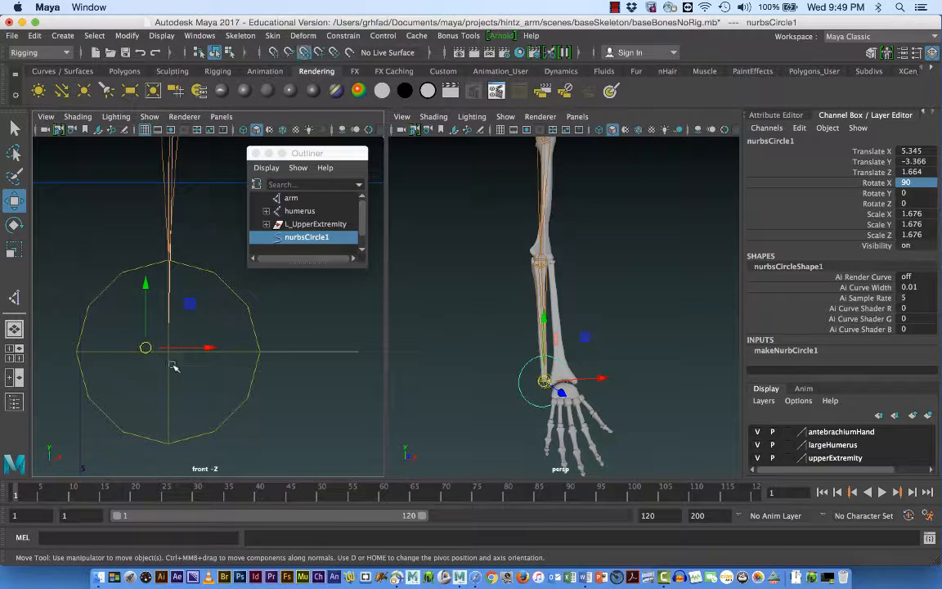
middle_click_drag(244, 352, 243, 354)
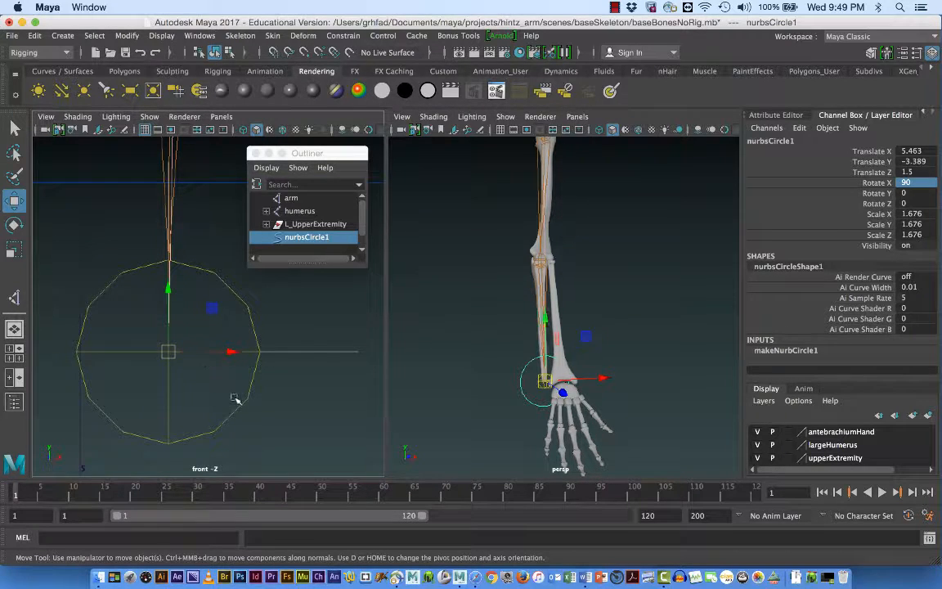
Move the NURBS circle sideways along X away from the arm, to a Translate X of about -5.166
right_click_drag(275, 369, 224, 376, "alt")
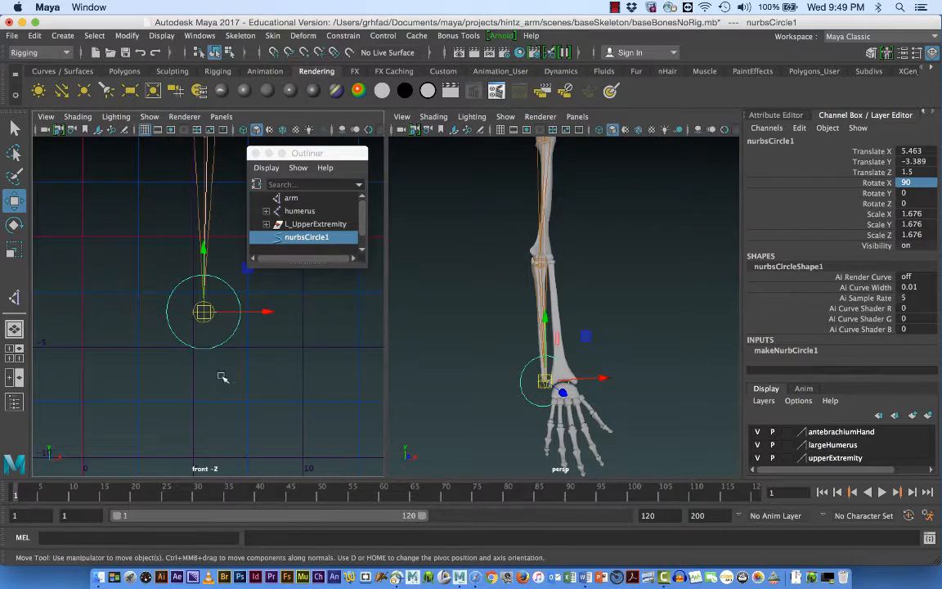
middle_click_drag(223, 376, 210, 408, "alt")
right_click_drag(210, 408, 215, 388, "alt")
middle_click_drag(215, 389, 155, 450, "alt")
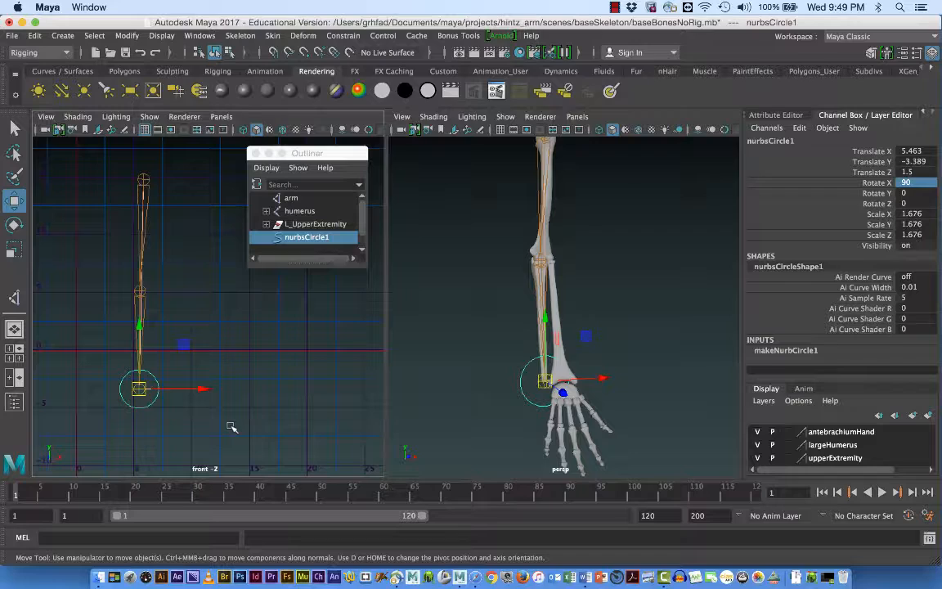
right_click_drag(291, 402, 194, 381, "alt")
middle_click_drag(227, 395, 262, 427, "alt")
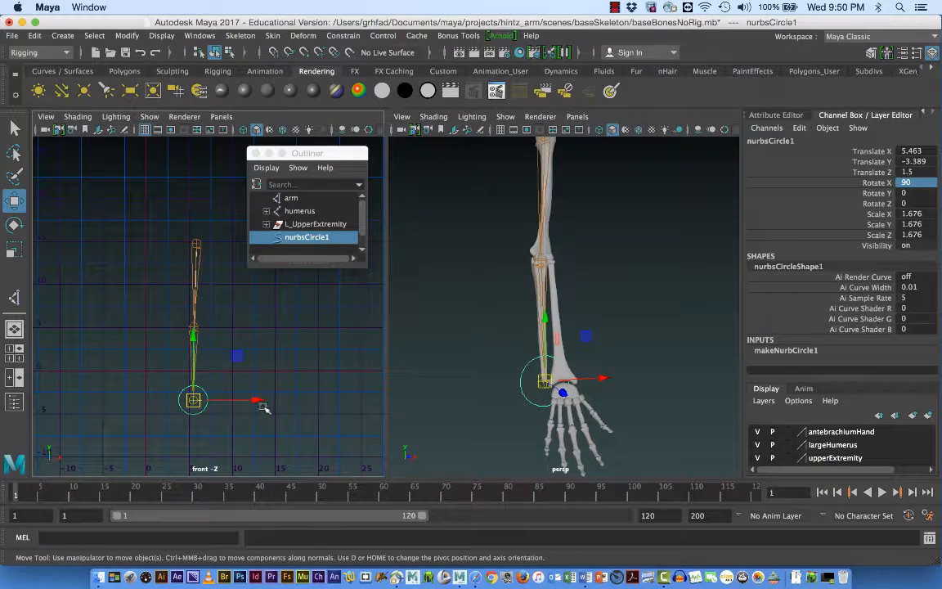
left_click_drag(258, 400, 166, 395)
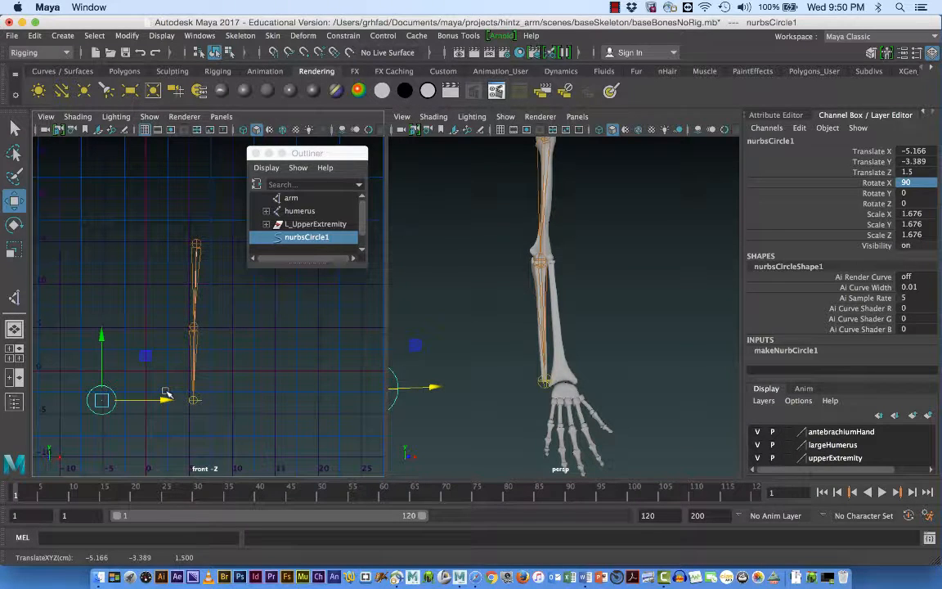
Snap the NURBS circle's pivot point onto the wrist joint while leaving the curve beside the arm
key("d")
key("v")
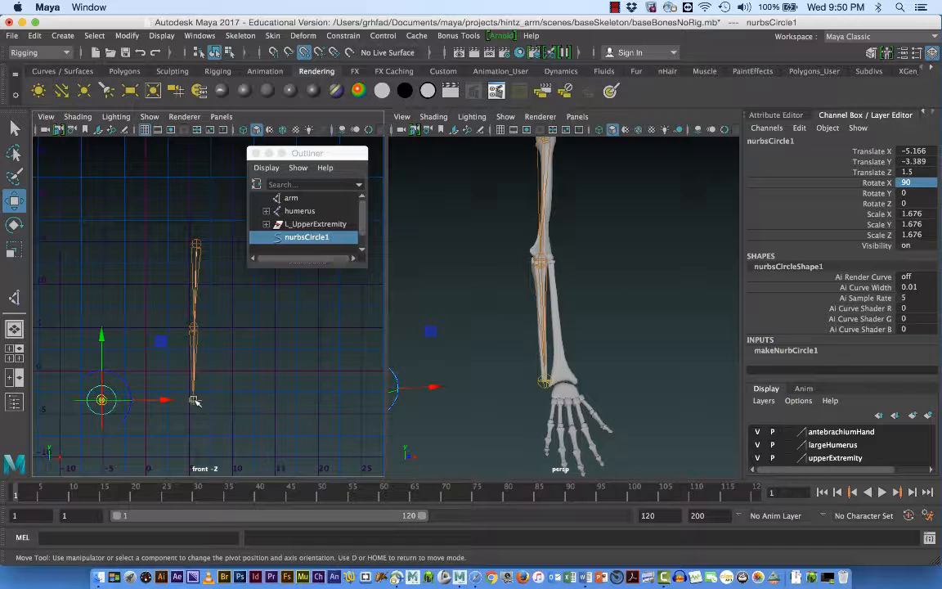
middle_click(194, 400)
scroll(214, 409, "down", 2)
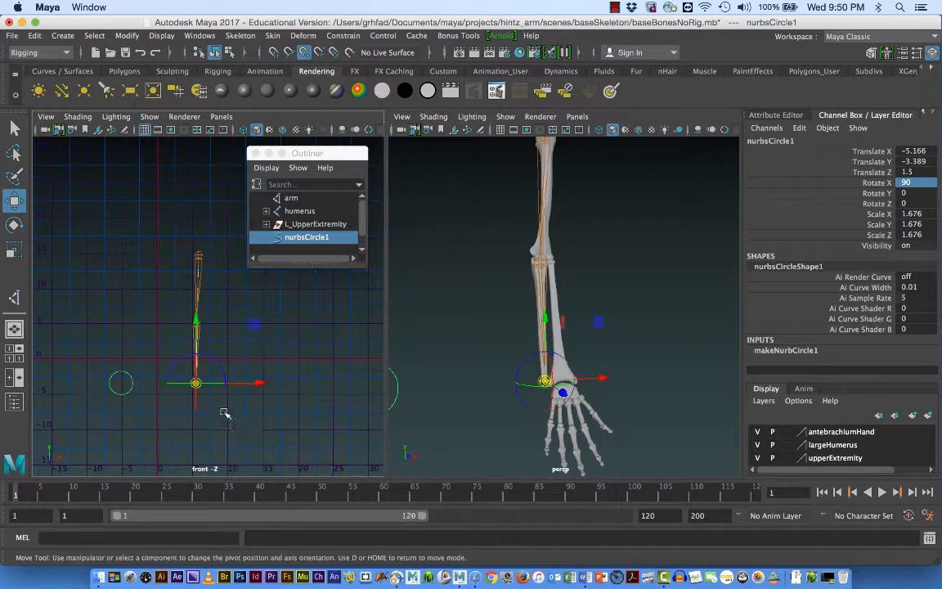
key("d")
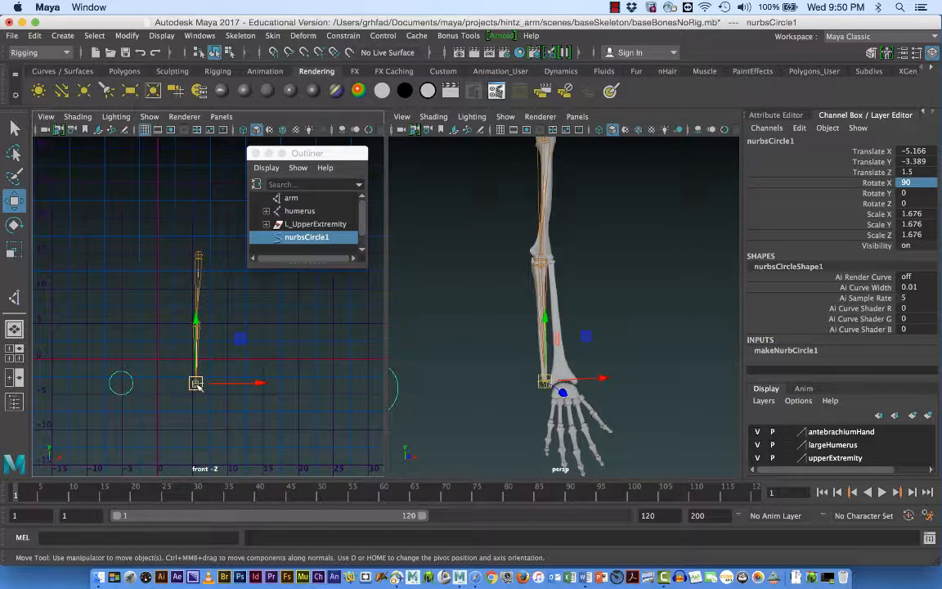
Examine the offset circle and its pivot at the wrist joint in the front and perspective views
right_click_drag(197, 386, 219, 409, "alt")
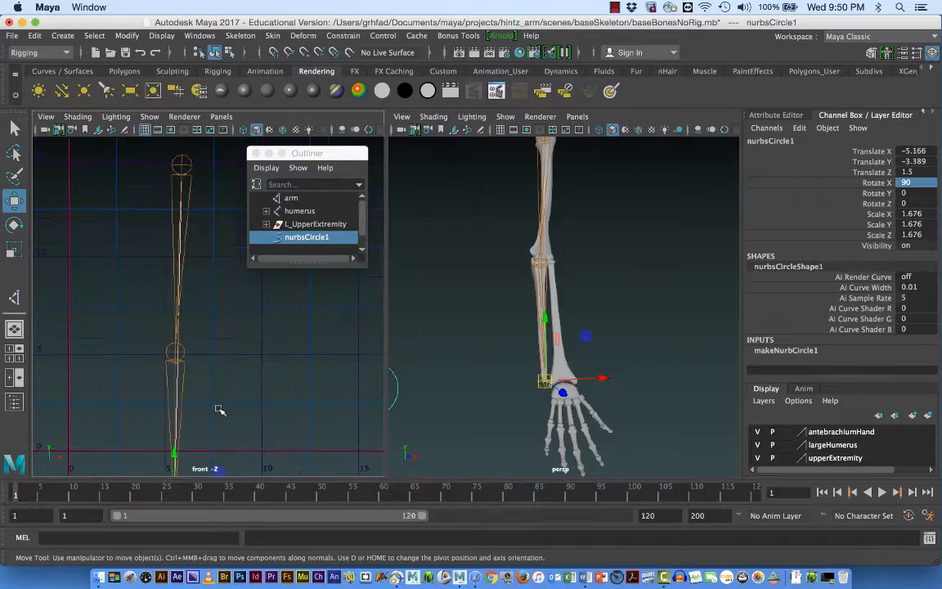
middle_click_drag(219, 414, 227, 322, "alt")
middle_click_drag(238, 376, 265, 330, "alt")
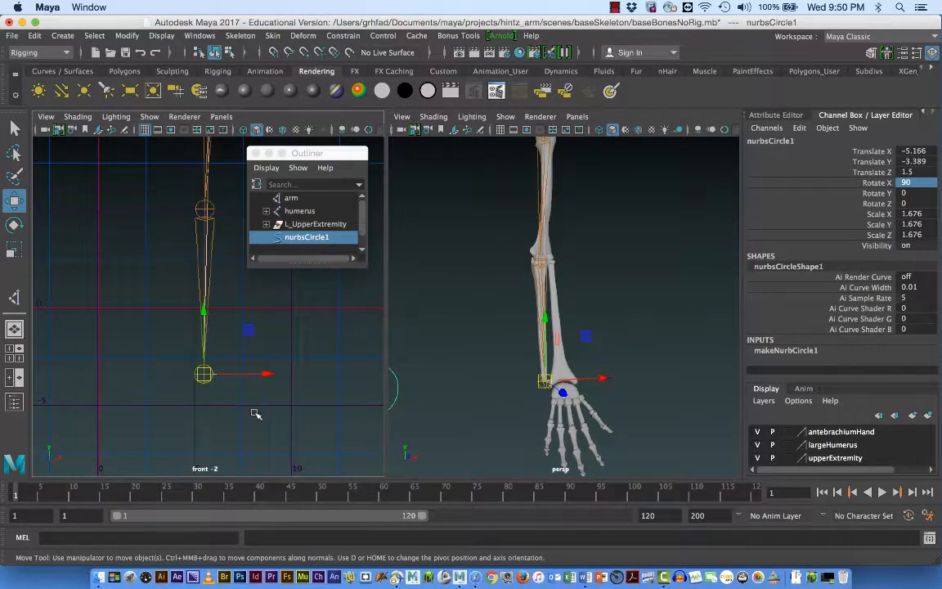
middle_click_drag(255, 414, 89, 409, "alt")
right_click_drag(126, 408, 24, 397, "alt")
middle_click_drag(109, 401, 157, 421, "alt")
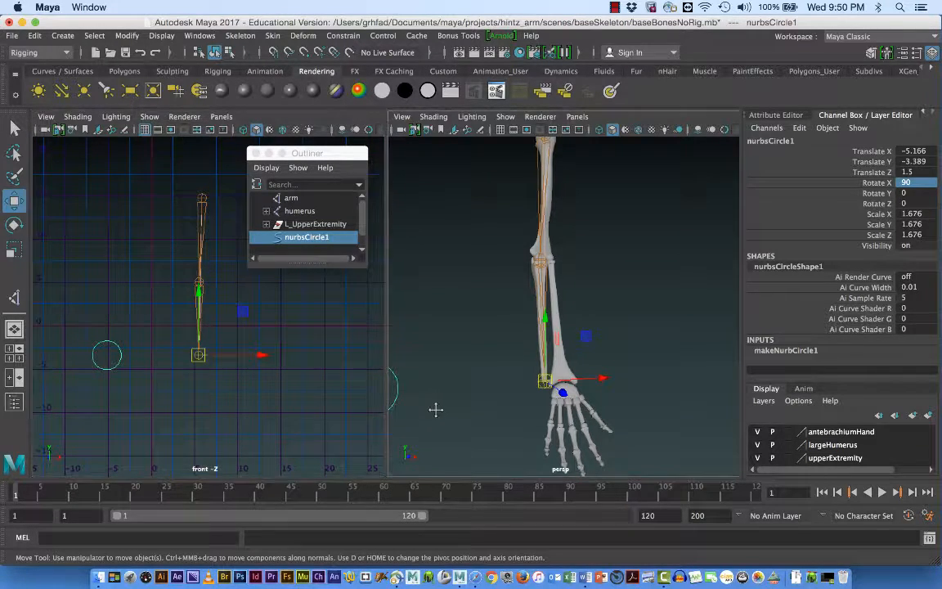
middle_click_drag(435, 408, 514, 392, "alt")
left_click_drag(513, 392, 577, 369, "alt")
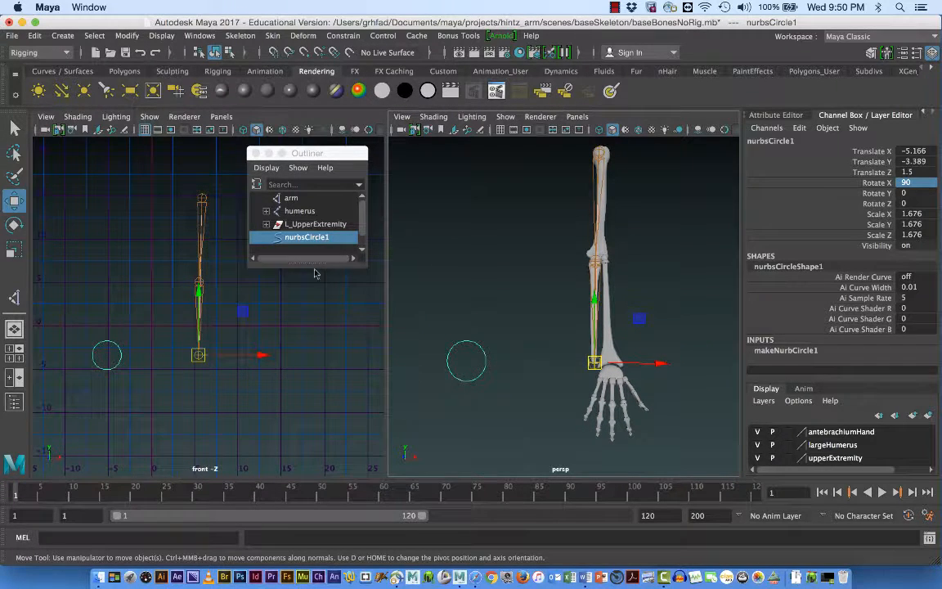
Rename the NURBS circle as armConstraint
double_click(300, 239)
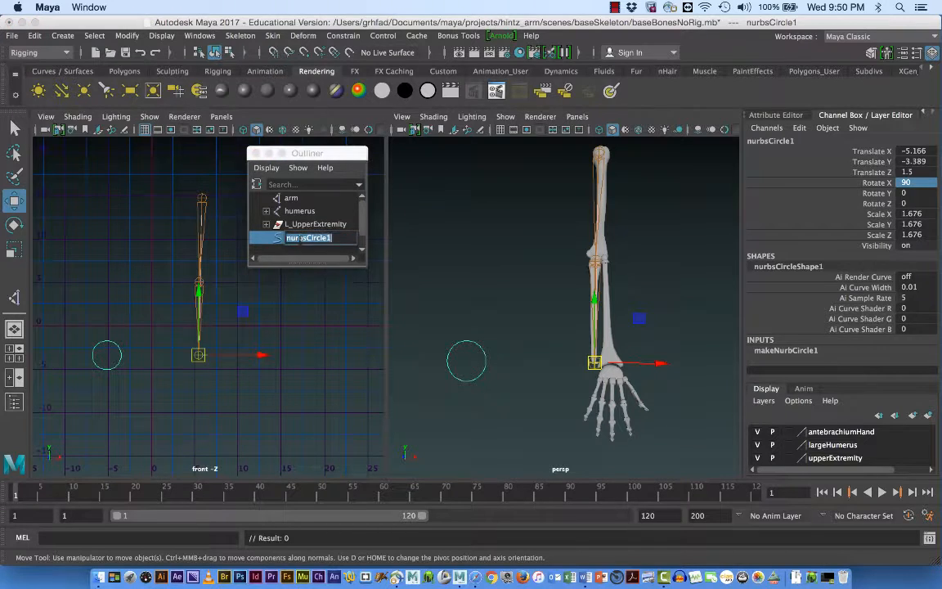
type("armConstraint")
key("Return")
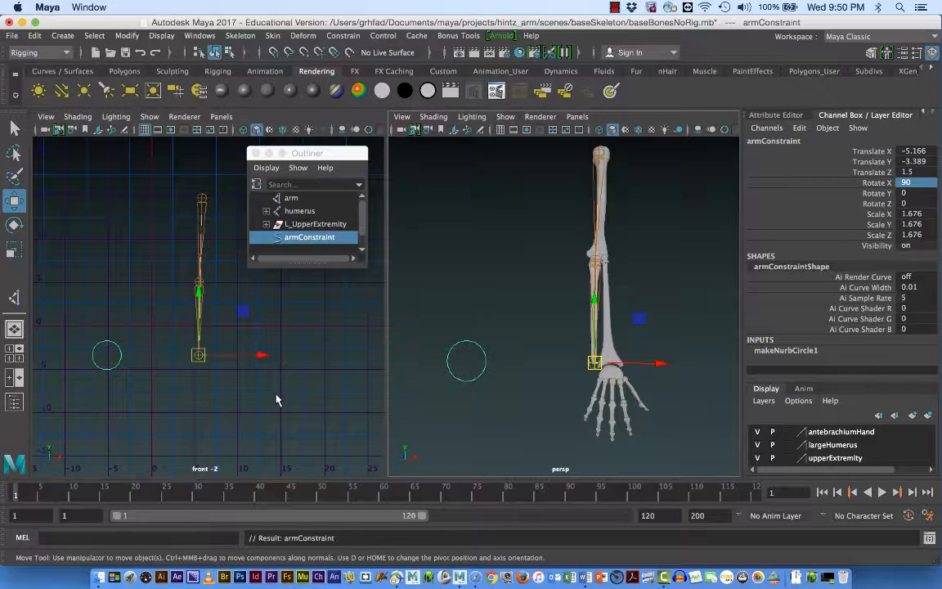
Delete the armConstraint curve's history and freeze its transformations
left_click(35, 36)
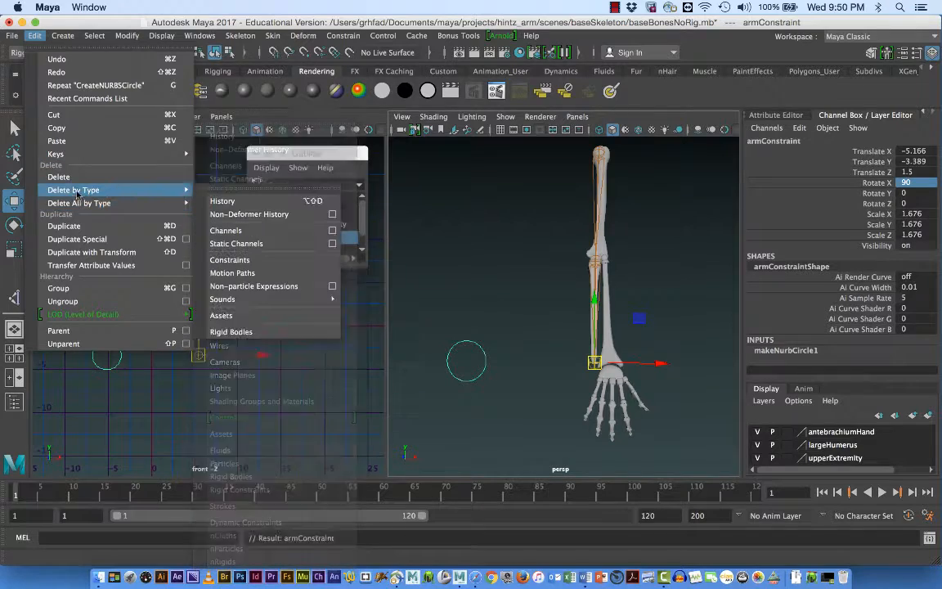
left_click(230, 208)
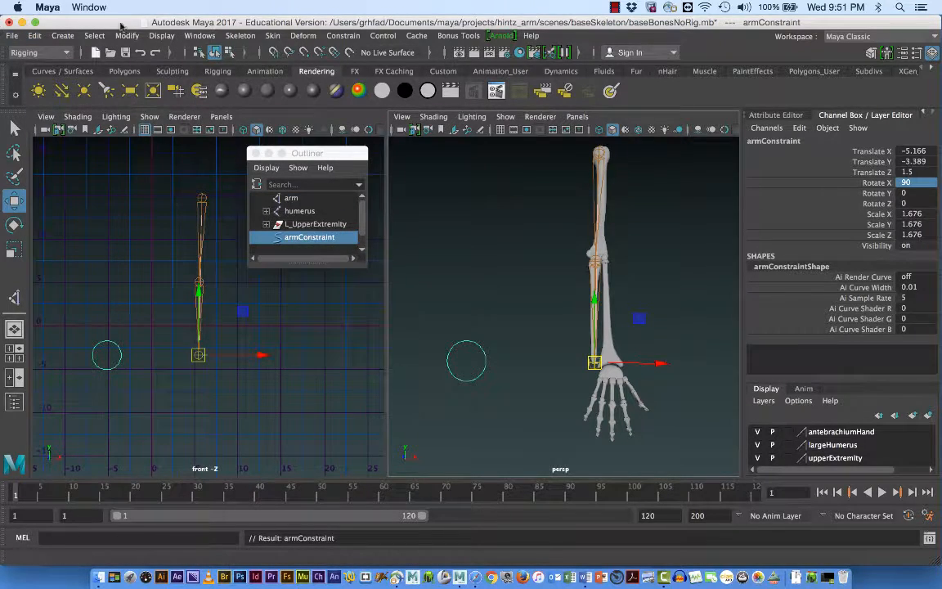
left_click(134, 38)
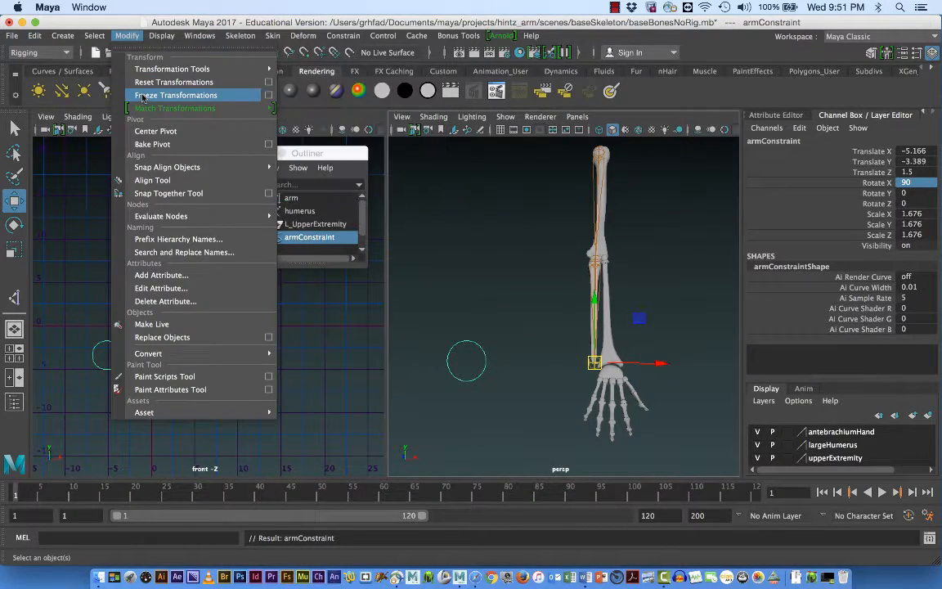
left_click(141, 97)
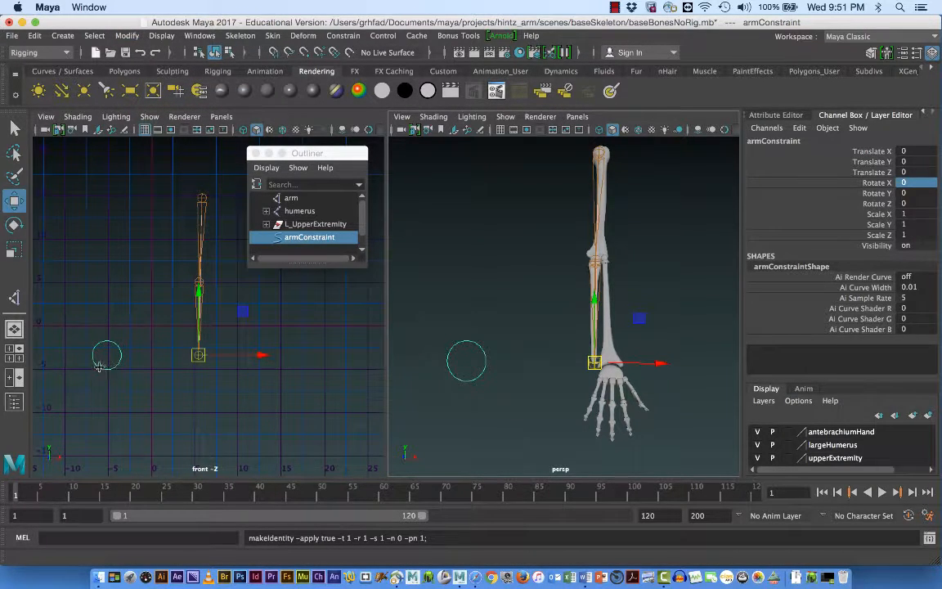
Point-constrain the arm IK handle to the armConstraint curve with Maintain offset enabled on all axes
key("q")
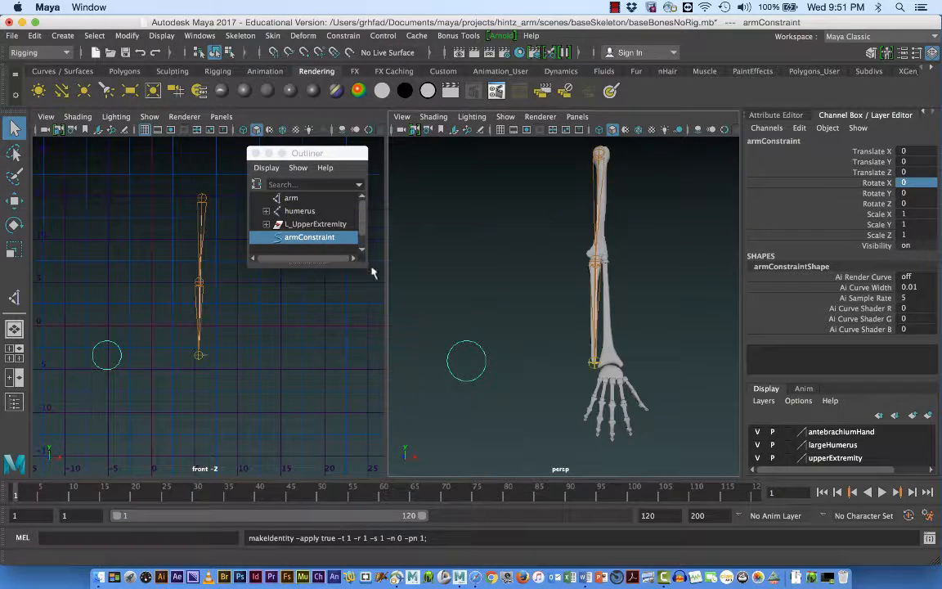
left_click_drag(369, 268, 399, 290)
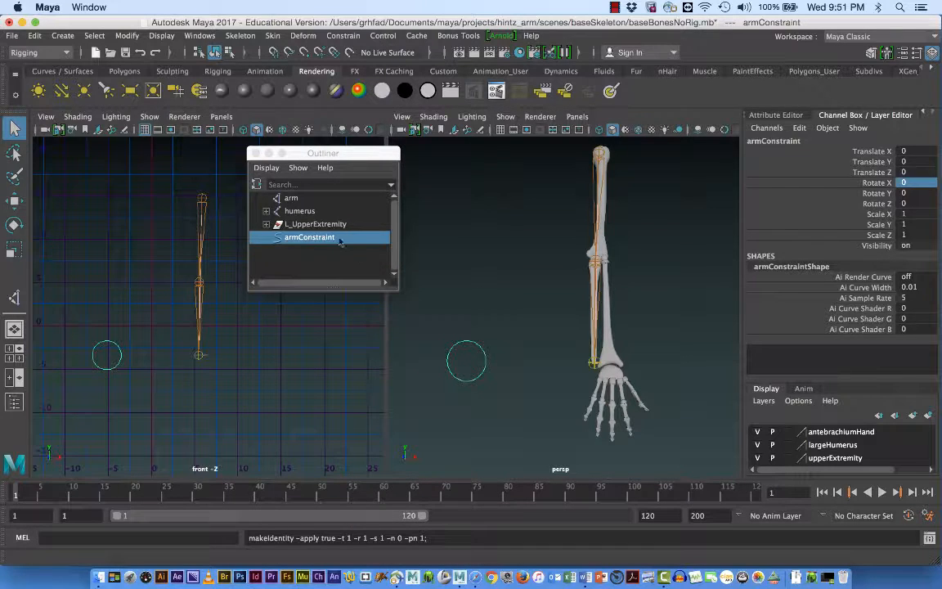
left_click(292, 199, "ctrl")
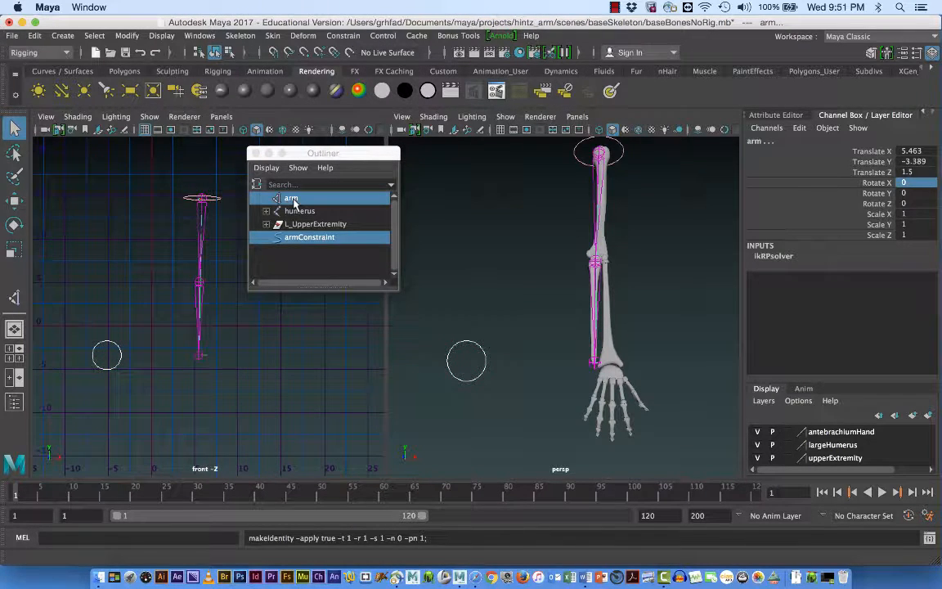
left_click(343, 35)
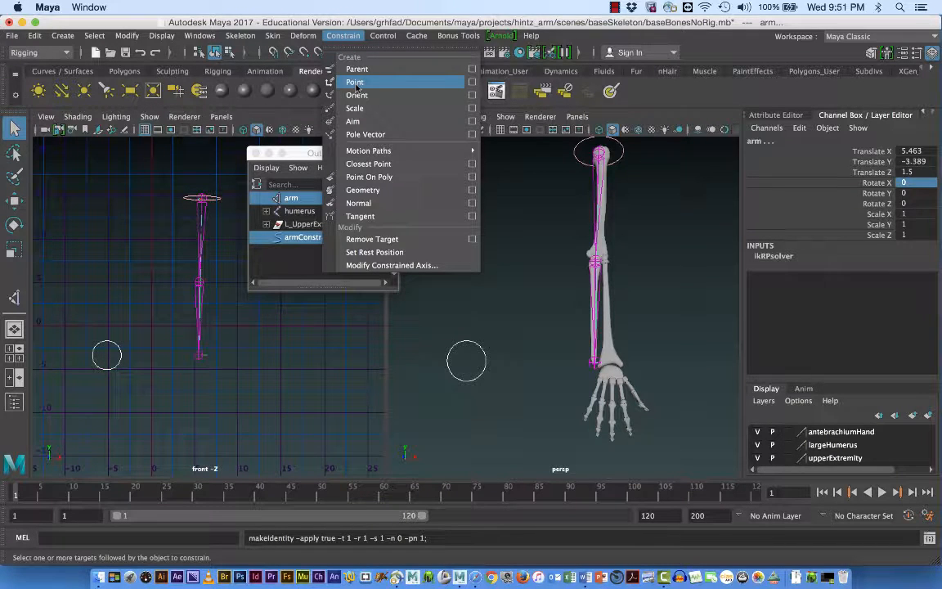
left_click(471, 83)
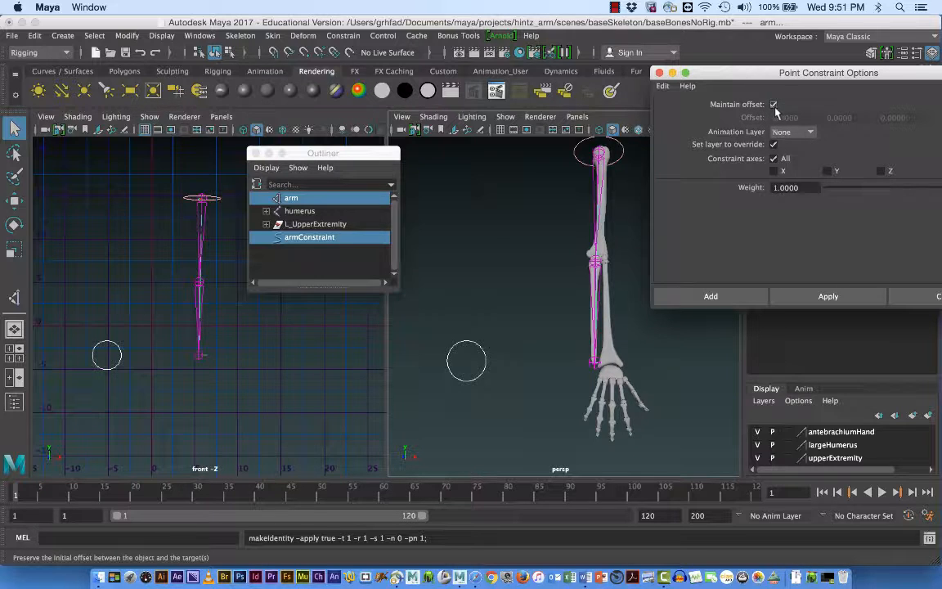
left_click(711, 296)
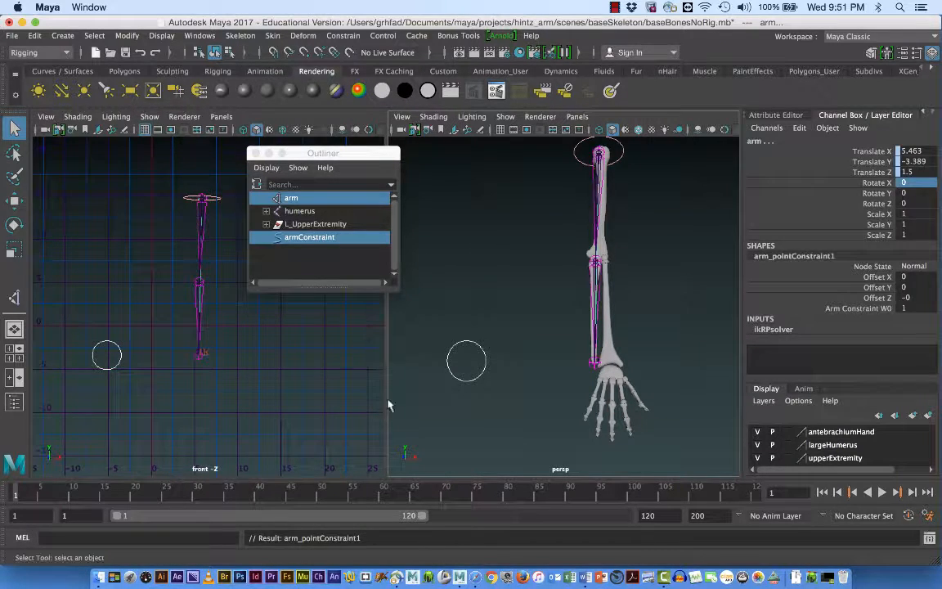
Test the point constraint by moving the armConstraint curve down to a Translate Y of about -5.293
left_click(129, 378)
left_click(116, 368)
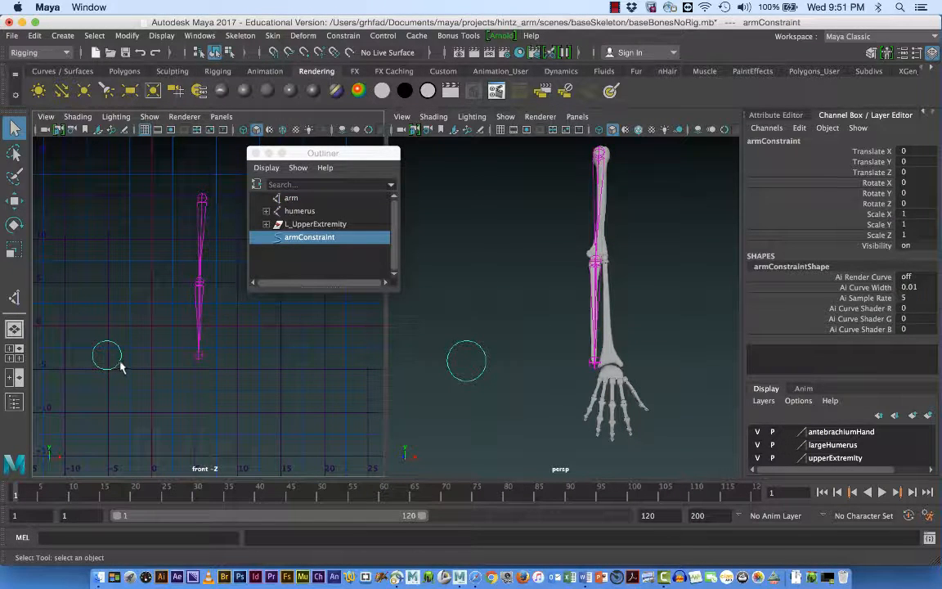
key("w")
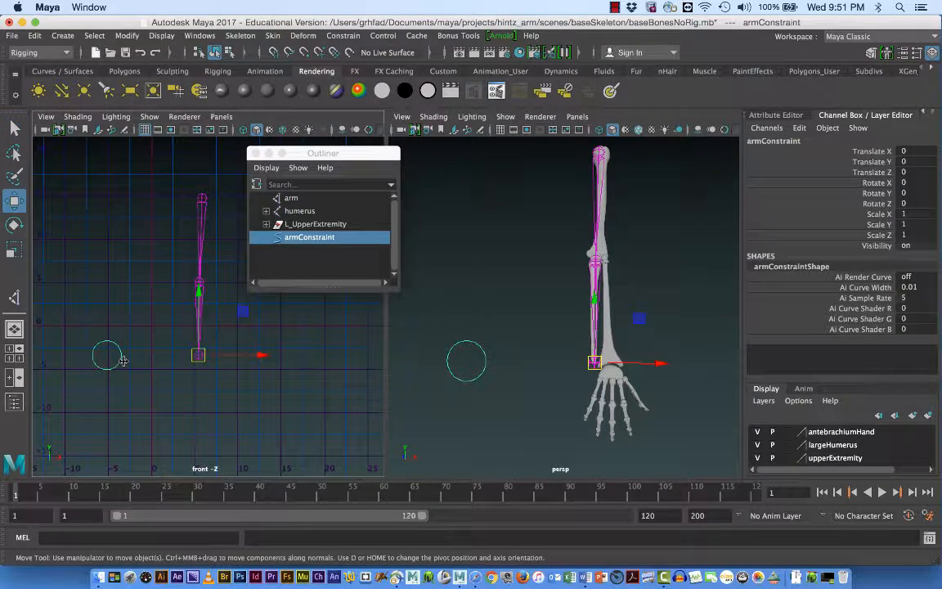
left_click_drag(202, 296, 265, 349)
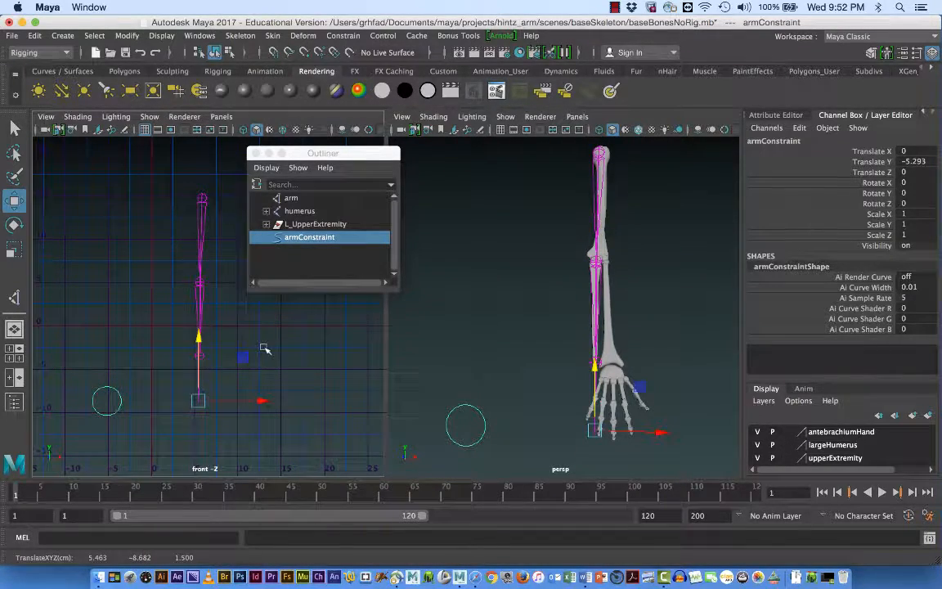